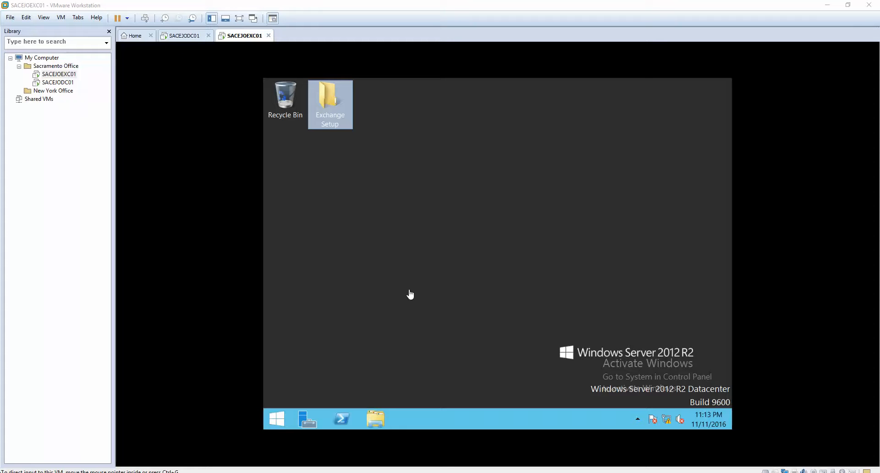
- Open Server Manager on the SACEJOEXC01 machine and start adding roles and features
click(410, 276)
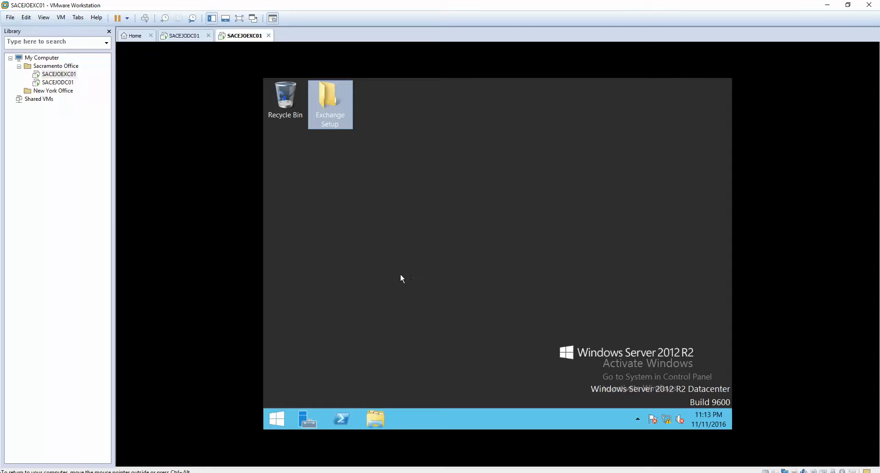
click(277, 420)
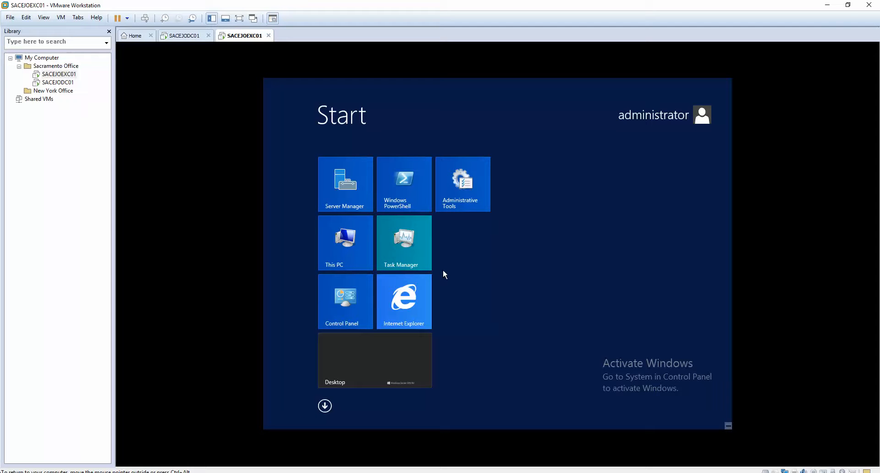
click(355, 188)
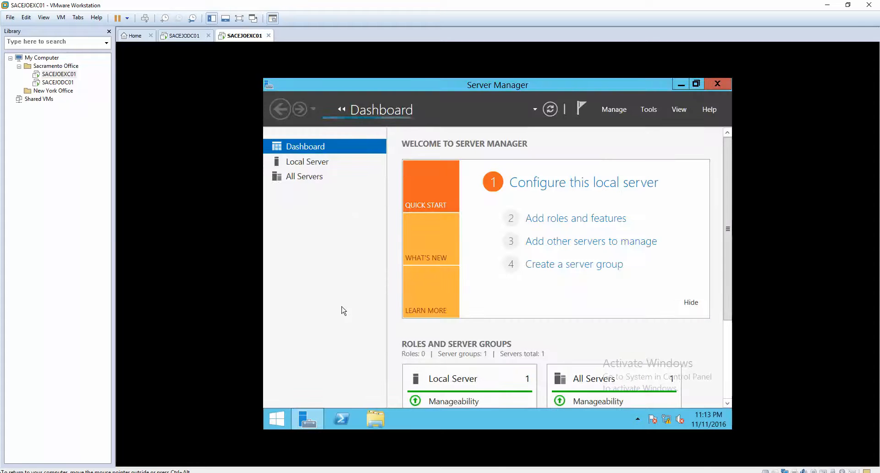
click(576, 219)
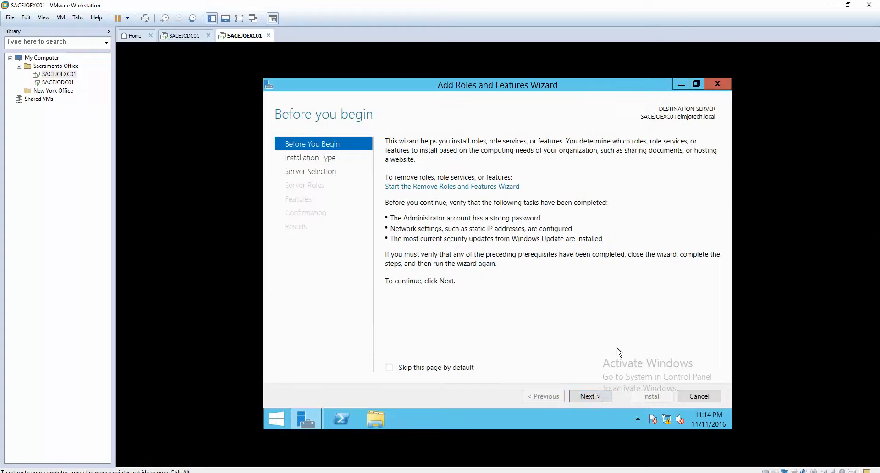
- Accept role-based or feature-based installation with the SACEJOEXC01 server as destination, and continue to the server roles
click(595, 397)
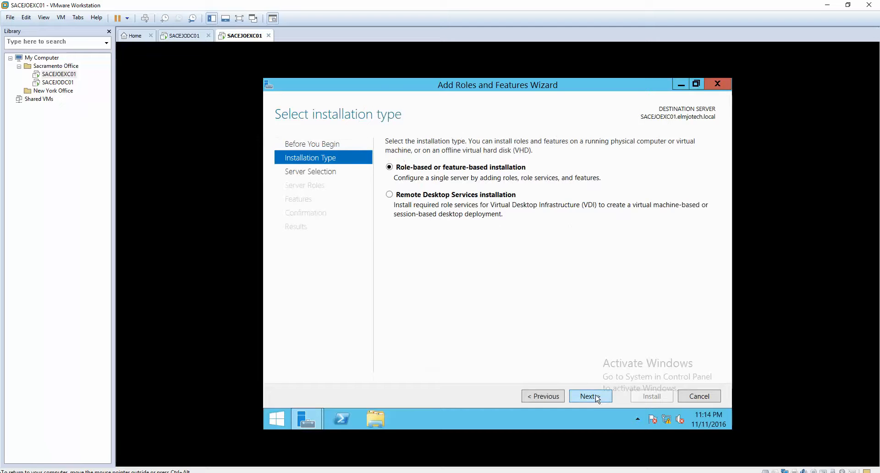
click(596, 396)
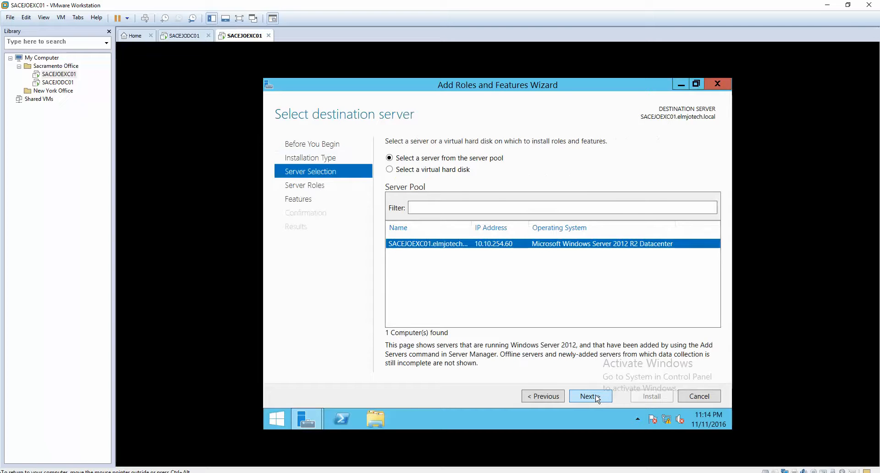
click(595, 397)
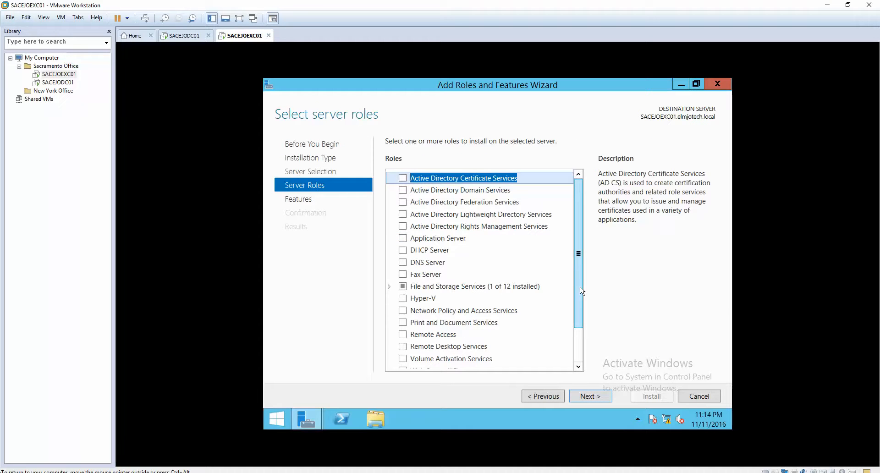
- Add the Web Server (IIS) role with its management tools and continue to its role services without selecting additional features
drag(578, 251, 579, 285)
click(403, 327)
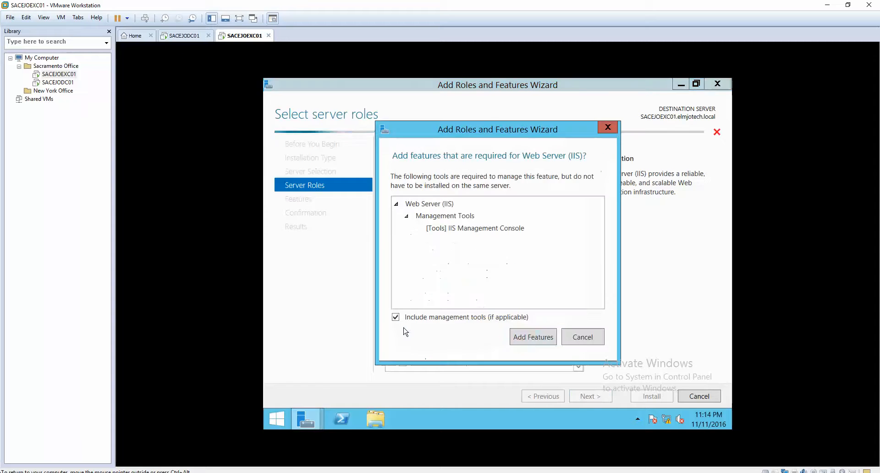
click(532, 338)
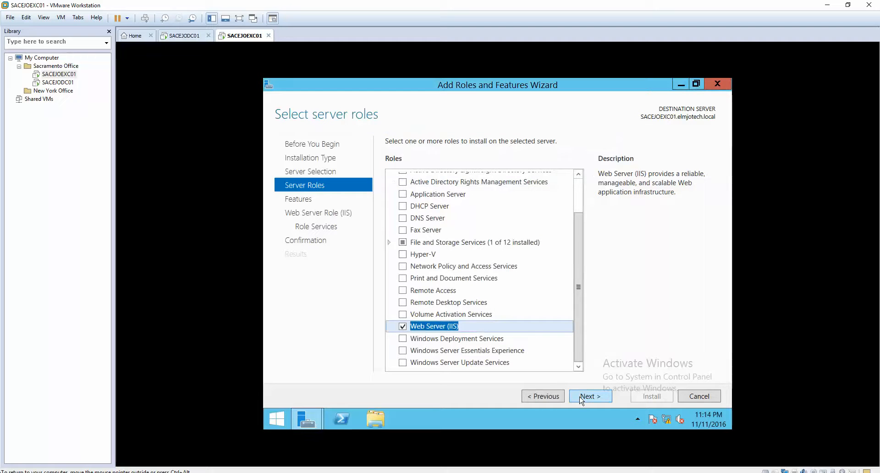
click(579, 397)
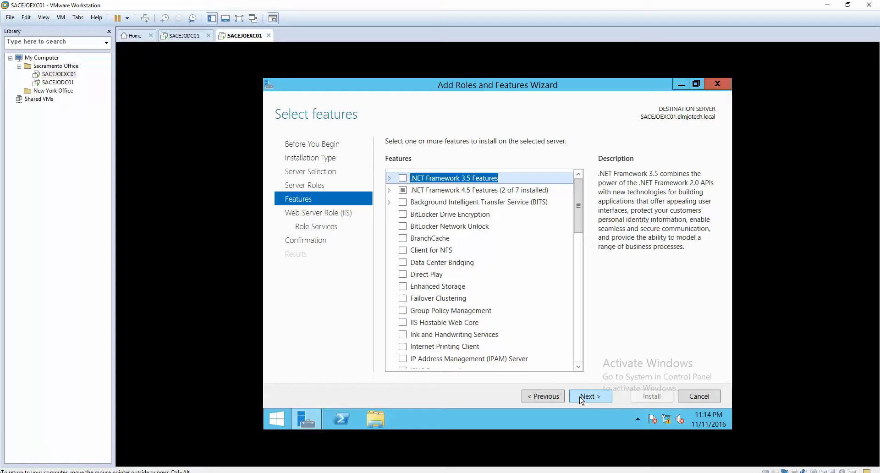
click(581, 397)
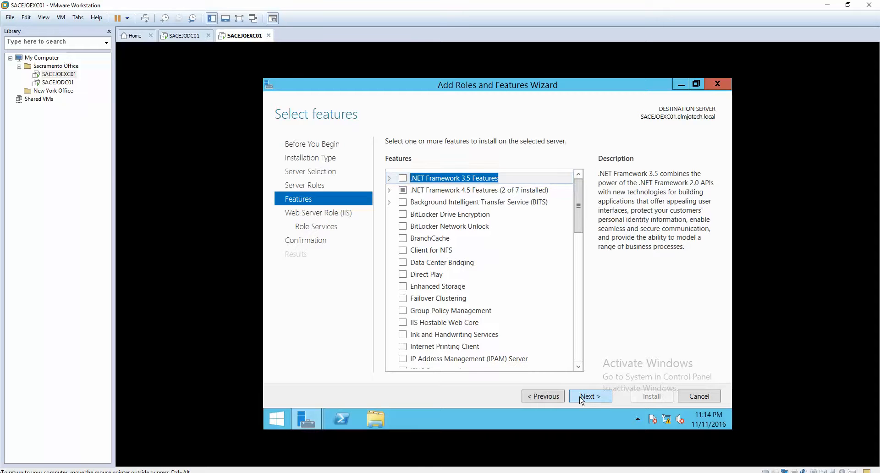
click(581, 397)
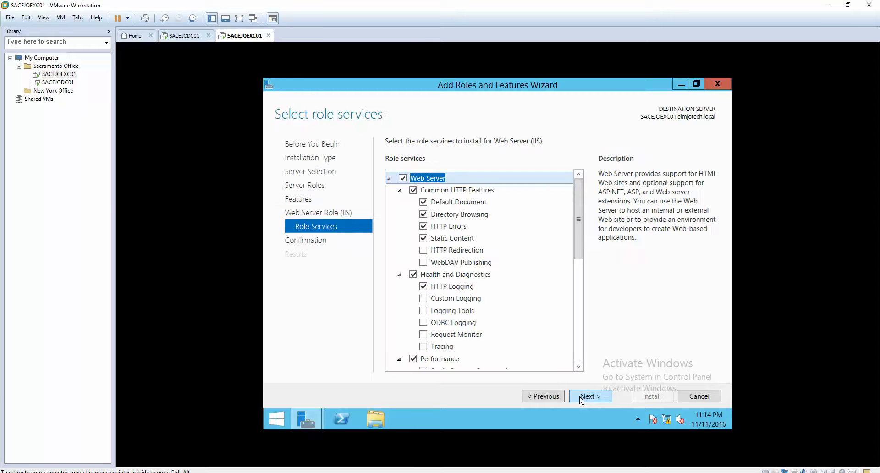
- Select the HTTP Redirection, WebDAV Publishing and Digest Authentication role services for the web server
click(423, 250)
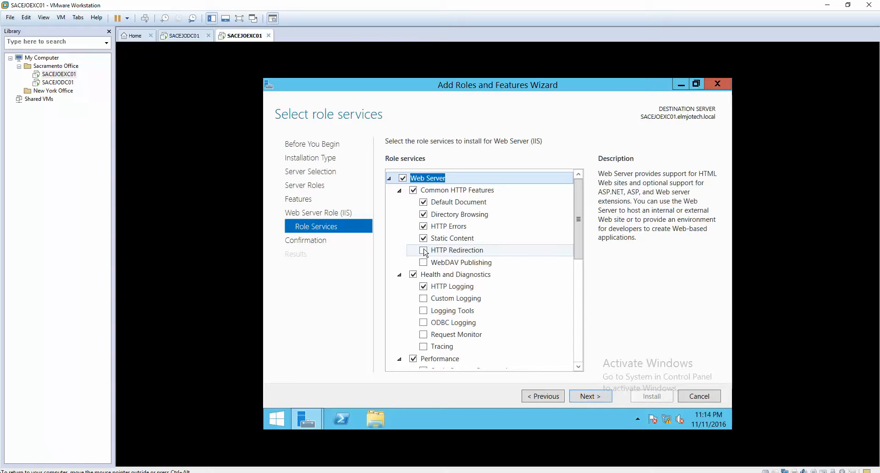
click(423, 263)
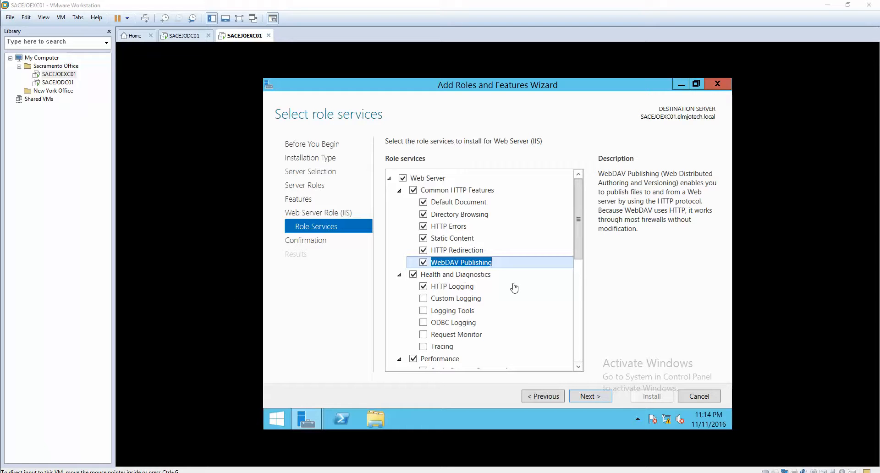
click(579, 235)
drag(579, 242, 572, 324)
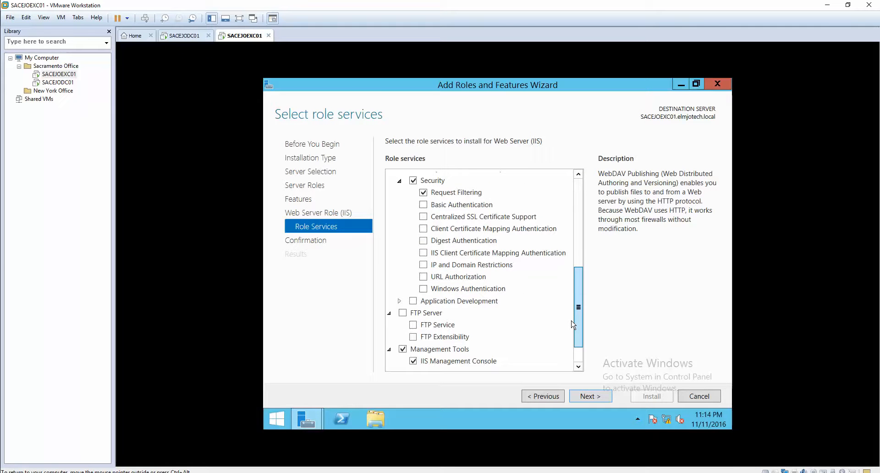
click(572, 324)
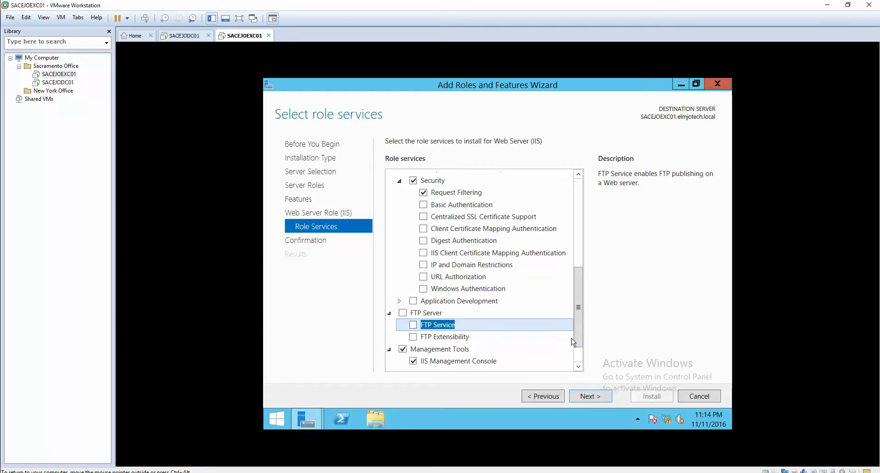
scroll(578, 341, down, 1)
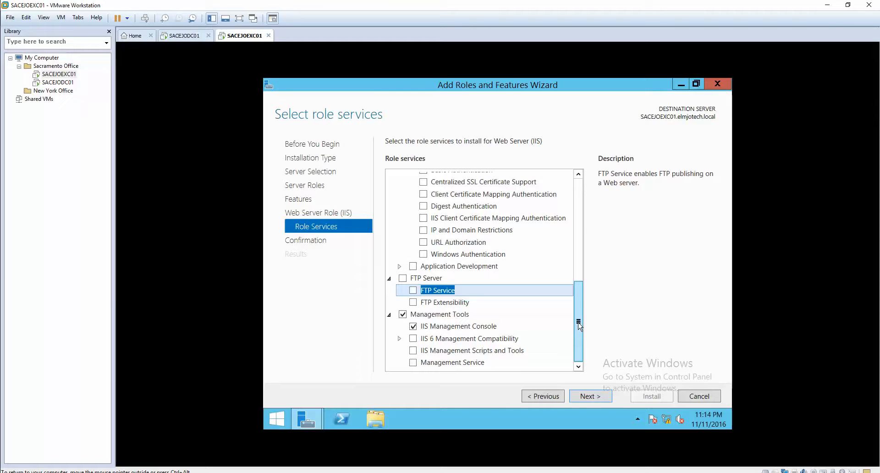
click(426, 211)
click(426, 209)
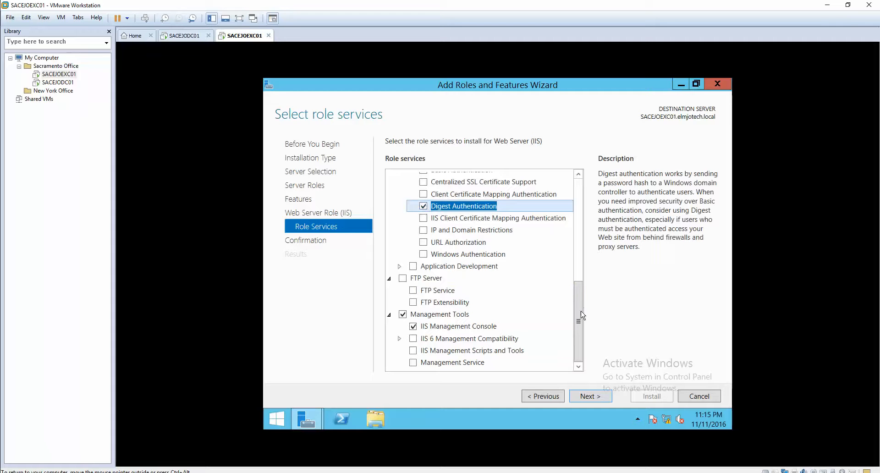
- Select Dynamic Content Compression under Performance and IIS Client Certificate Mapping Authentication under Security
mouse_move(581, 318)
mouse_down()
mouse_move(586, 220)
mouse_move(587, 266)
mouse_up()
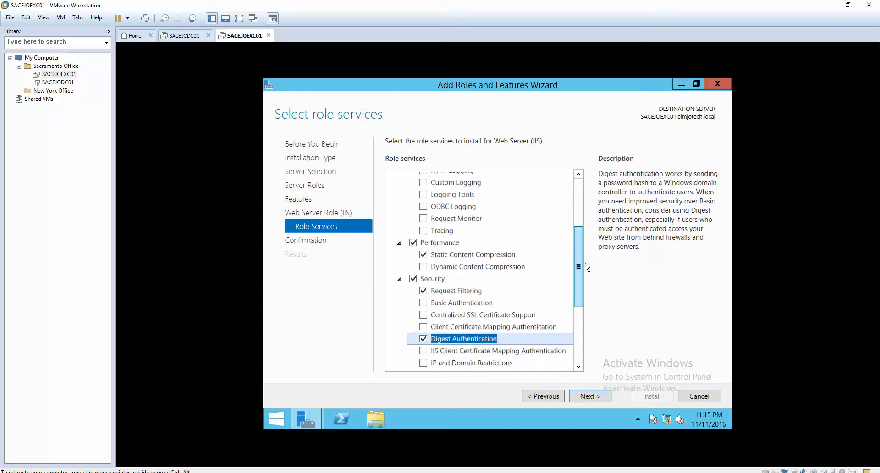
click(427, 267)
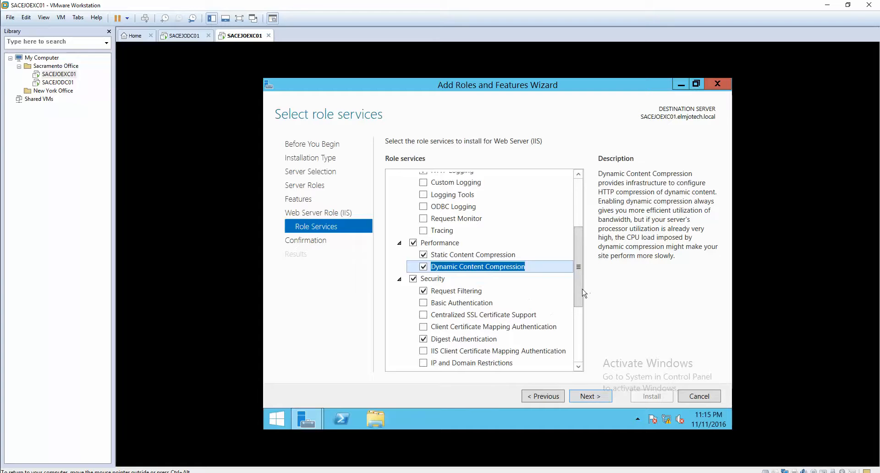
drag(579, 307, 580, 351)
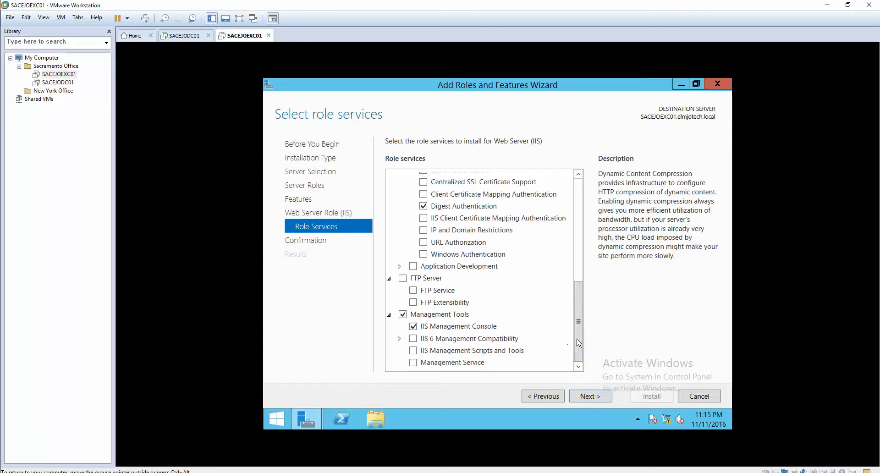
mouse_move(581, 339)
mouse_down()
mouse_move(582, 231)
mouse_move(576, 313)
mouse_up()
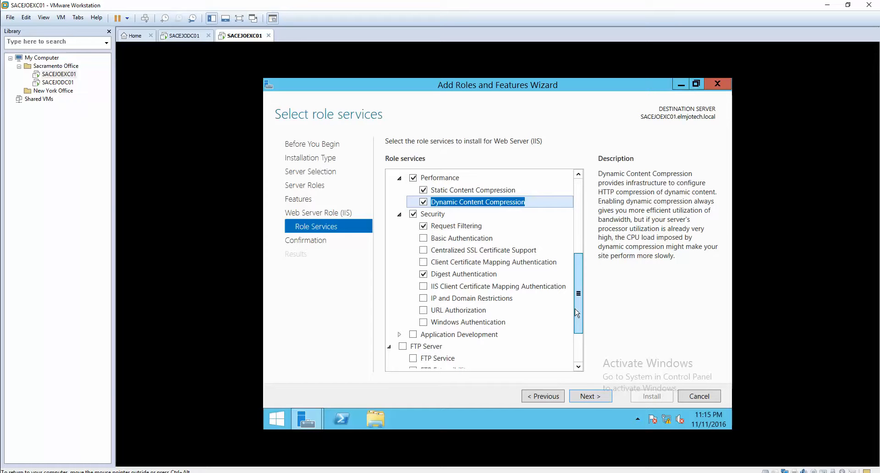
mouse_move(577, 313)
mouse_down()
mouse_move(577, 355)
mouse_move(580, 304)
mouse_up()
scroll(581, 303, up, 1)
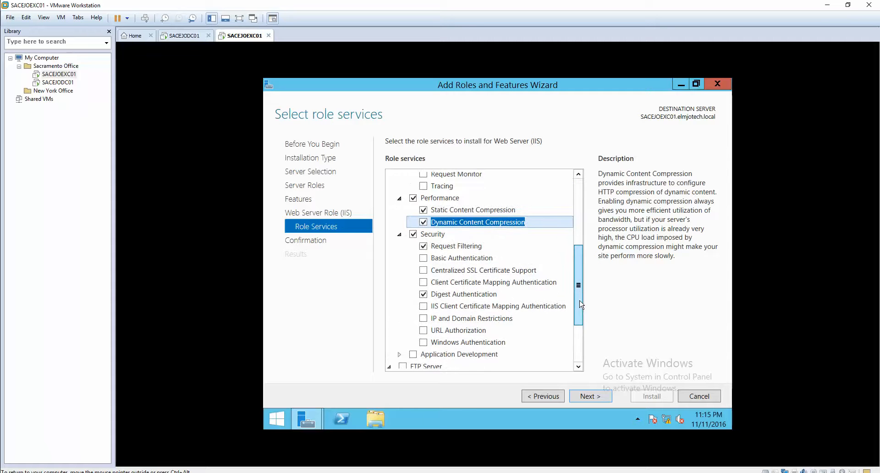
scroll(581, 298, up, 1)
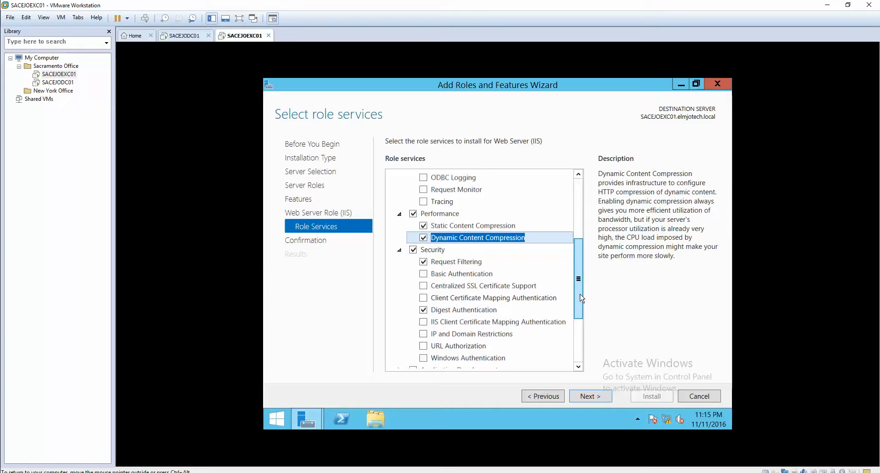
scroll(581, 291, up, 7)
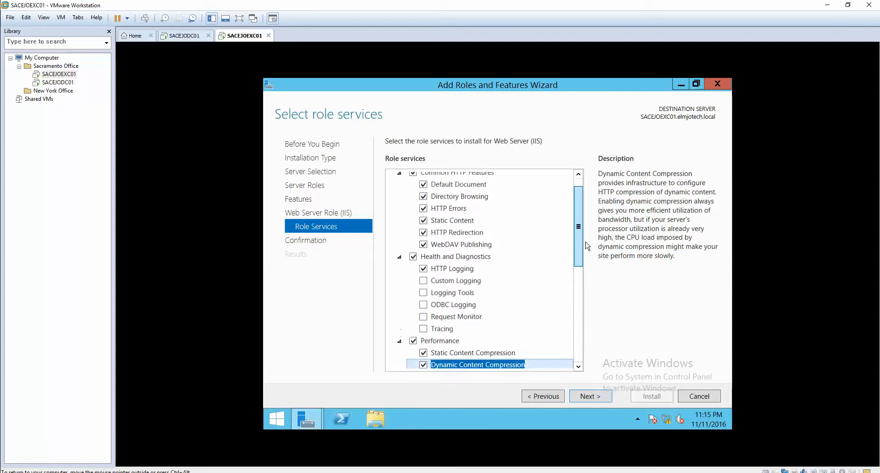
scroll(588, 243, up, 1)
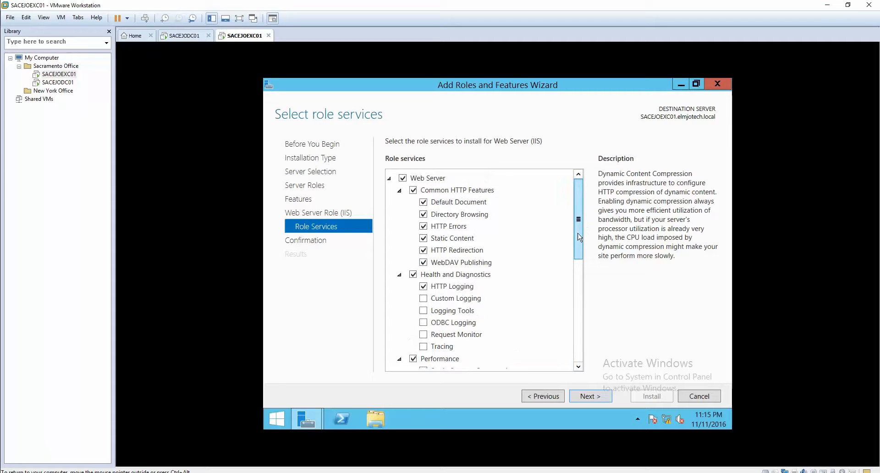
drag(579, 236, 580, 301)
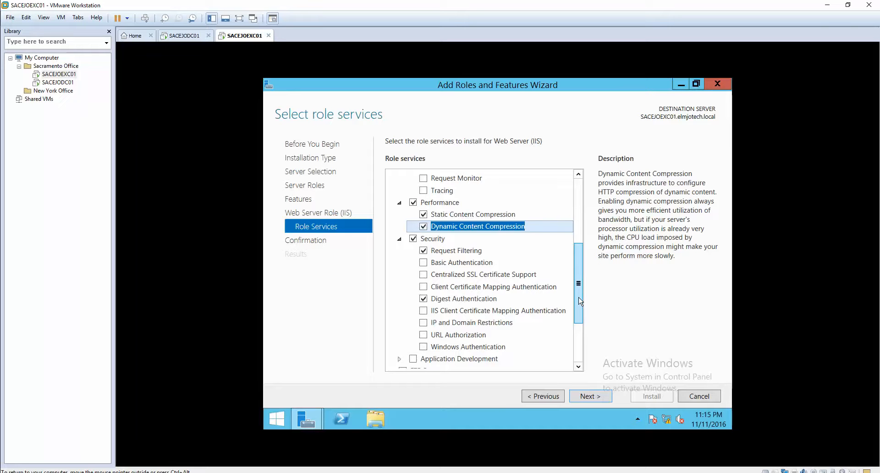
click(423, 311)
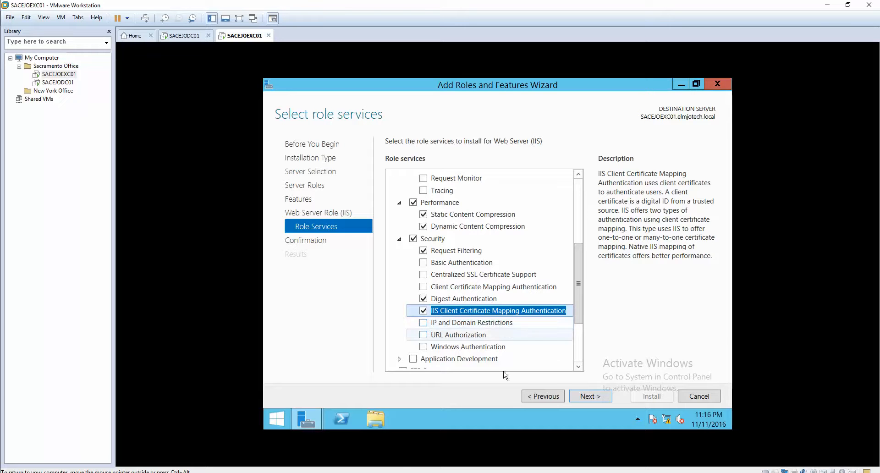
- Select Request Monitor among the Health and Diagnostics role services
drag(581, 297, 581, 356)
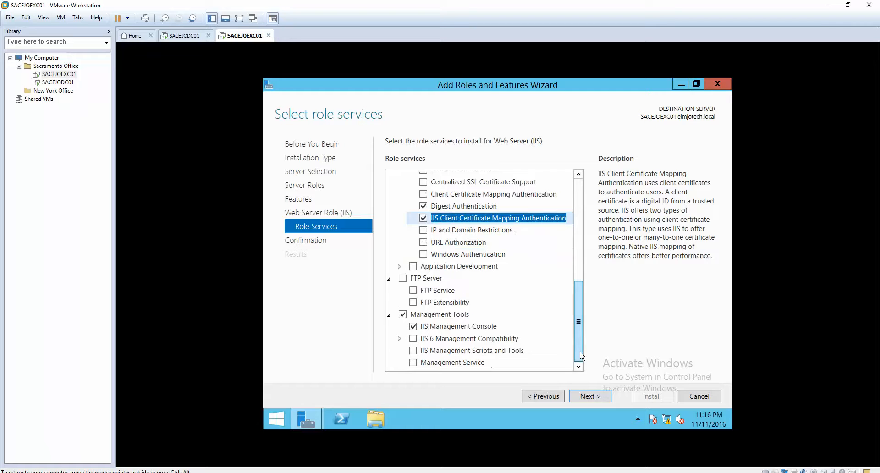
scroll(578, 321, up, 7)
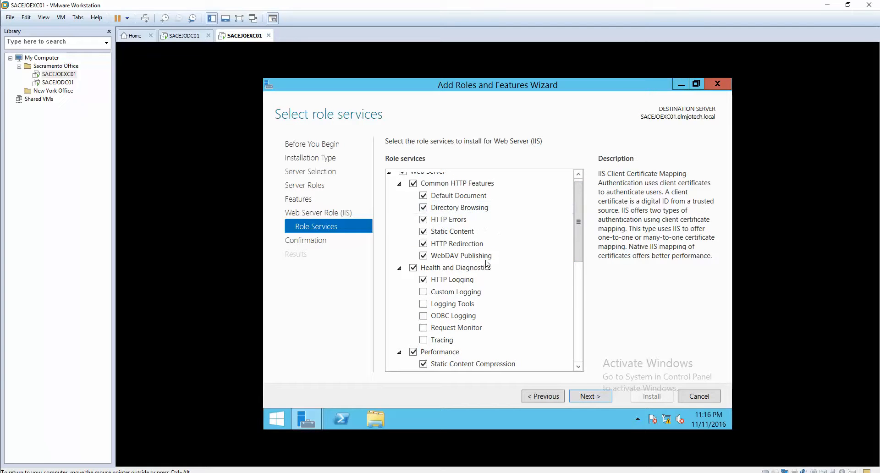
click(423, 328)
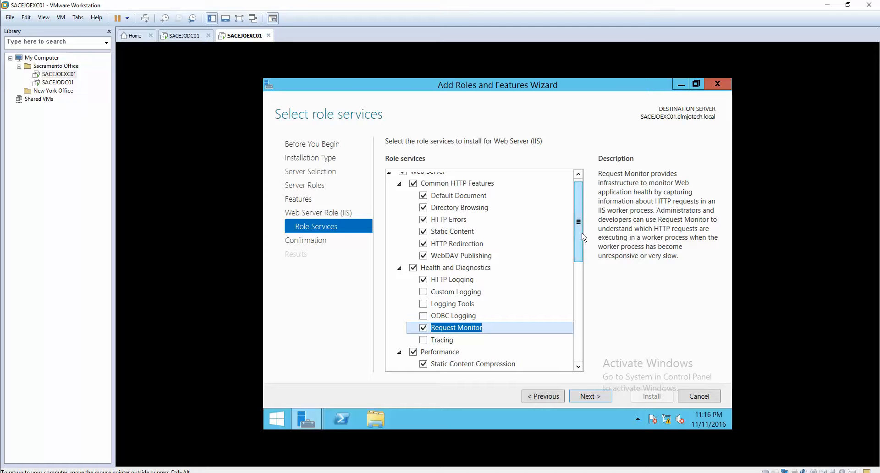
- Select Custom Logging, Logging Tools and ODBC Logging under Health and Diagnostics
drag(583, 242, 581, 328)
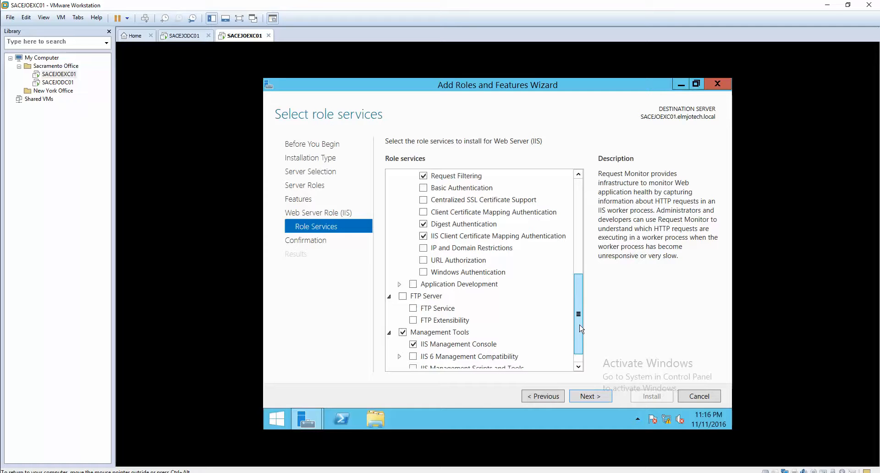
drag(581, 328, 581, 345)
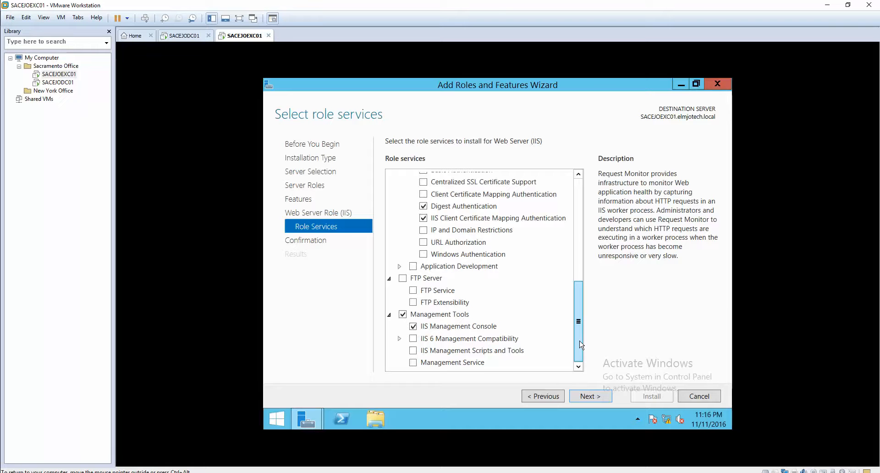
drag(580, 341, 588, 259)
drag(586, 251, 585, 298)
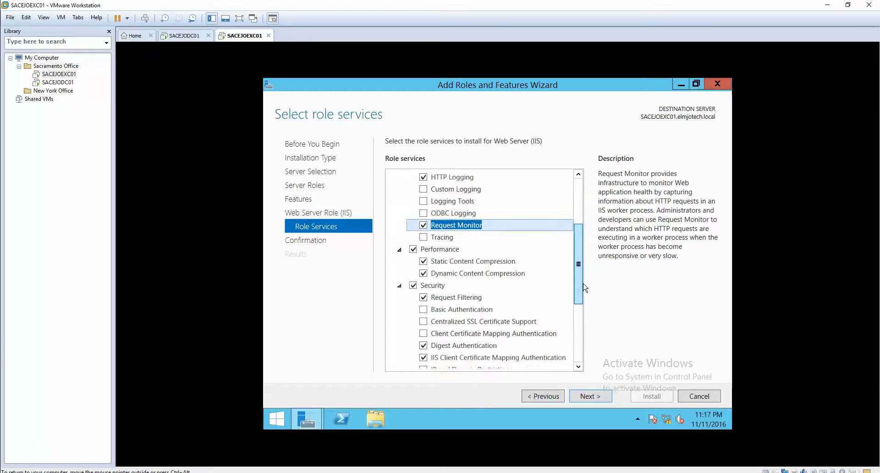
click(423, 189)
click(423, 201)
click(423, 213)
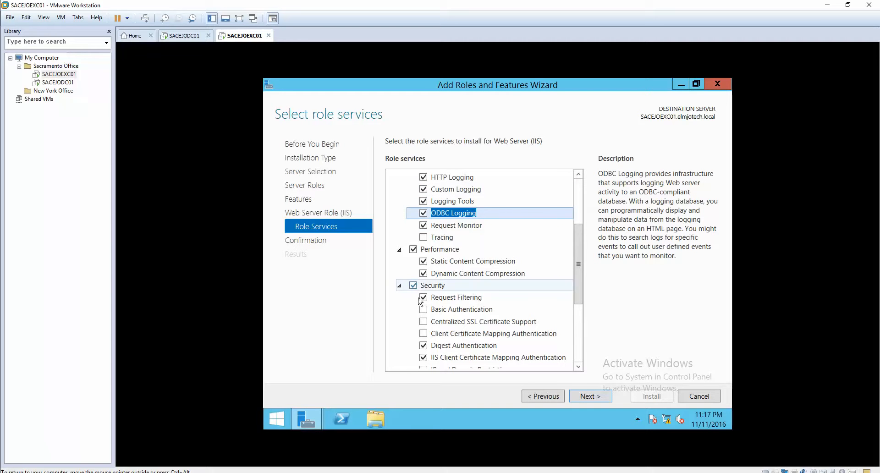
- Select the Tracing, Basic Authentication, Centralized SSL Certificate Support and Client Certificate Mapping Authentication role services
click(423, 237)
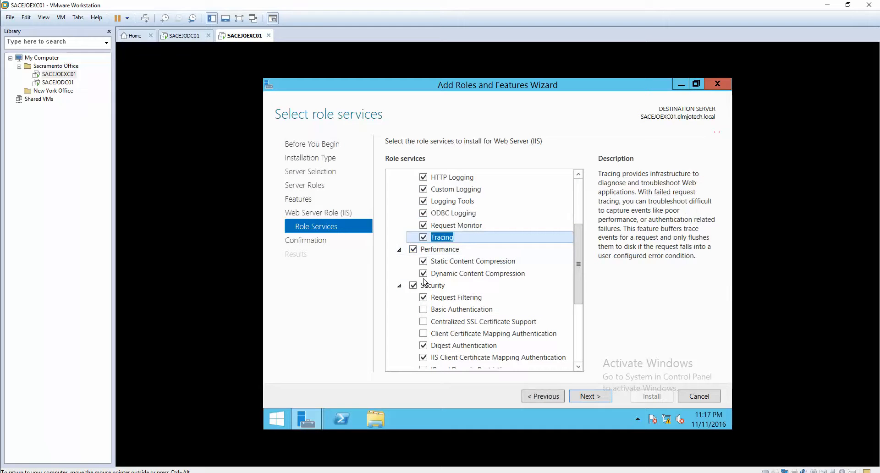
click(423, 308)
click(423, 321)
click(424, 334)
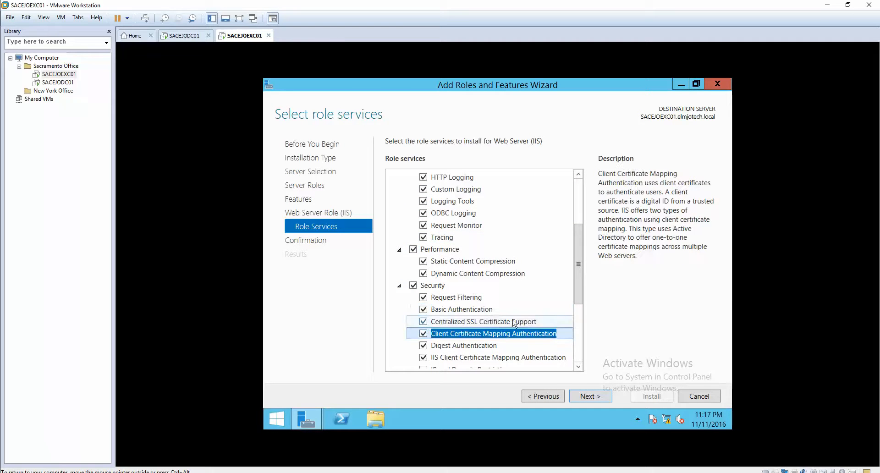
- Select IP and Domain Restrictions, URL Authorization and Windows Authentication among the Security role services
drag(578, 273, 578, 329)
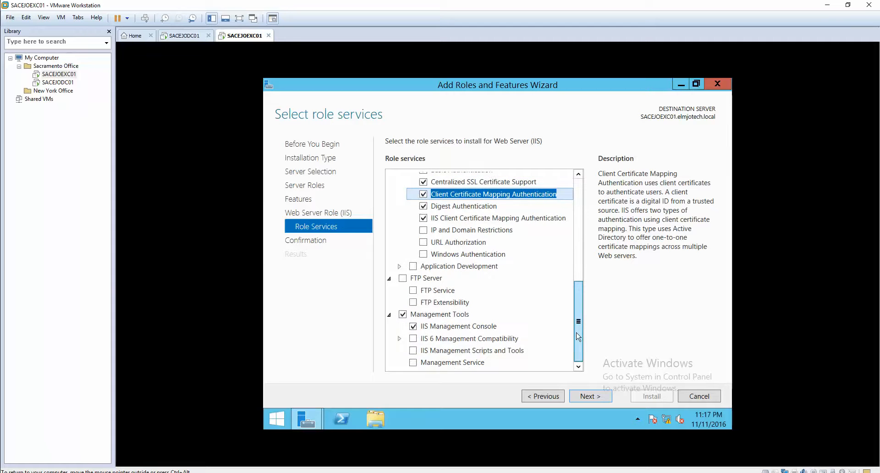
click(426, 233)
click(423, 230)
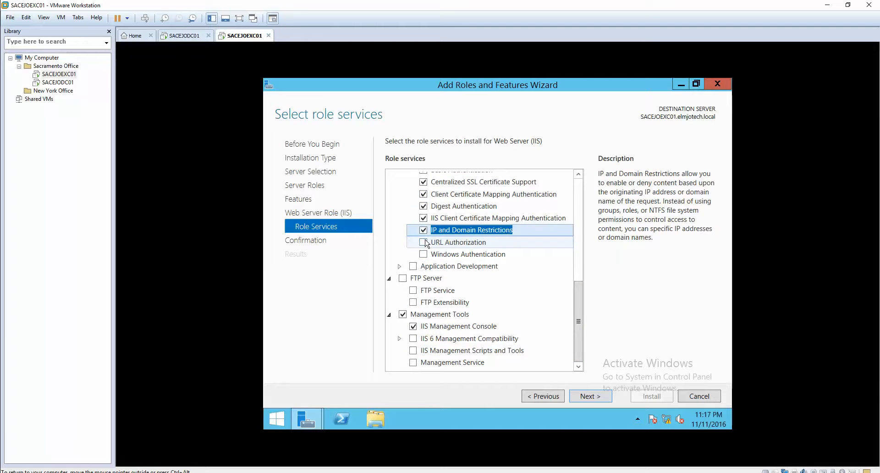
click(423, 242)
click(423, 253)
- Select the Application Development role service group and expand it to show its components
click(414, 269)
click(413, 266)
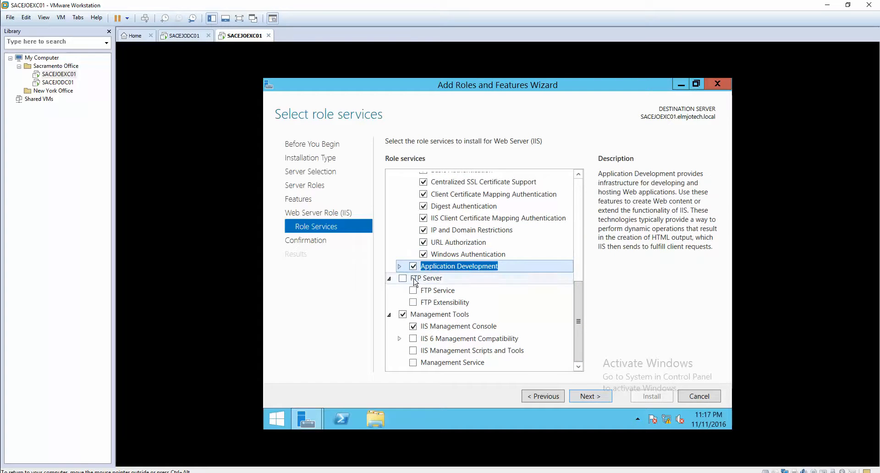
click(399, 267)
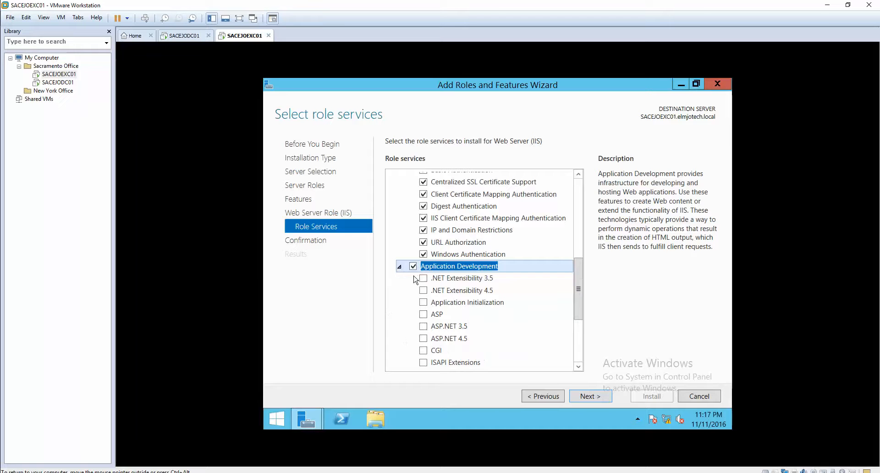
- Select FTP Server, IIS 6 Management Compatibility, IIS Management Scripts and Tools, and Management Service with its required ASP.NET 4.5 feature
drag(578, 274, 580, 320)
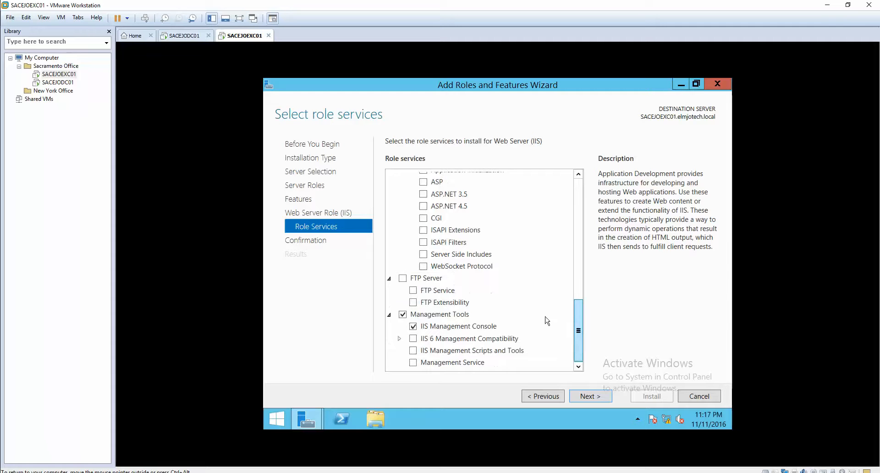
click(403, 278)
click(413, 338)
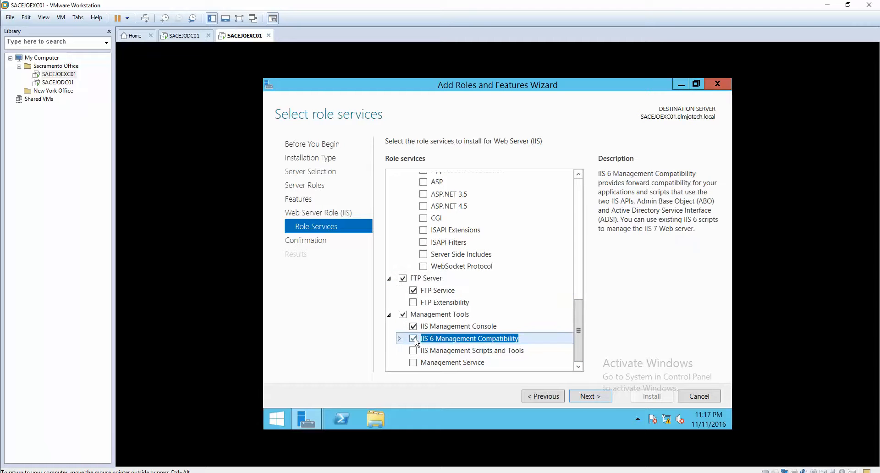
click(413, 350)
click(415, 363)
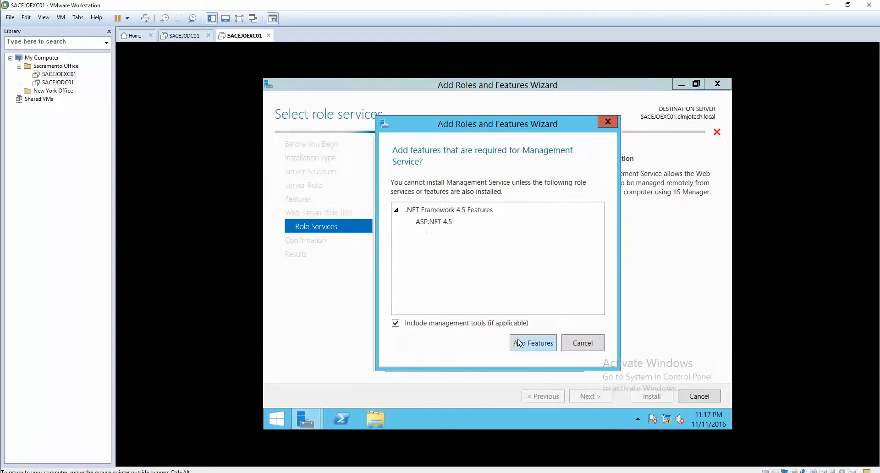
click(527, 343)
- Install the selected Web Server (IIS) role services, then close the wizard and Server Manager once installation finishes
click(588, 397)
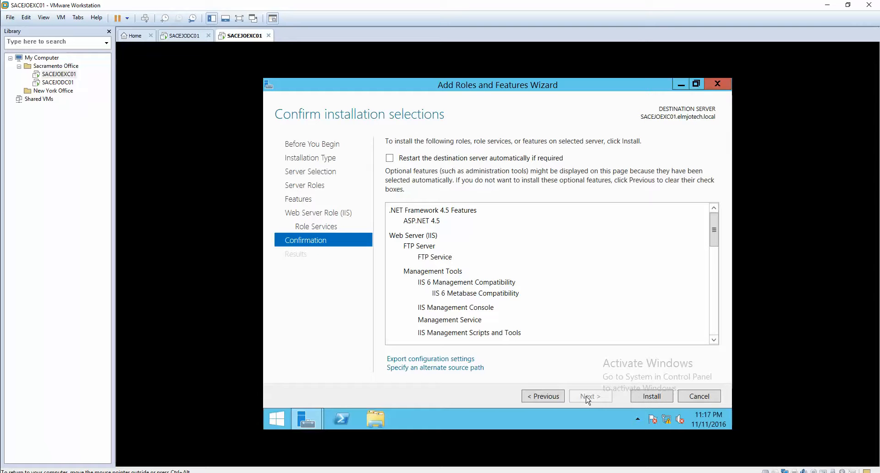
click(639, 402)
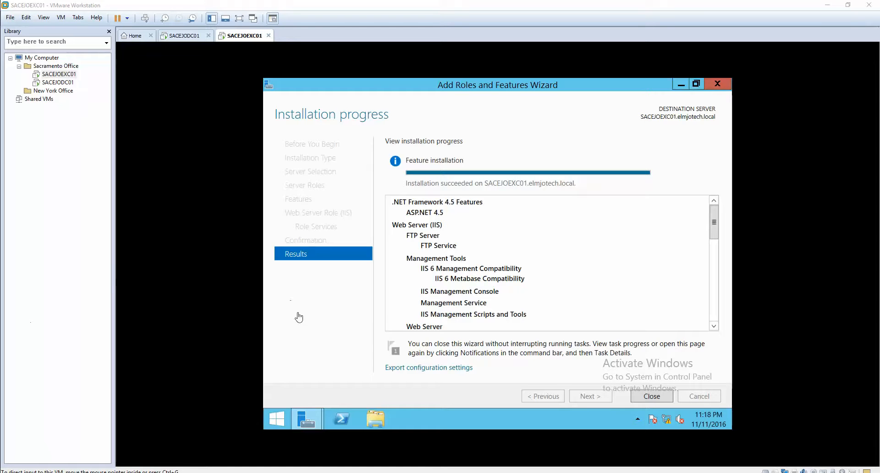
click(650, 397)
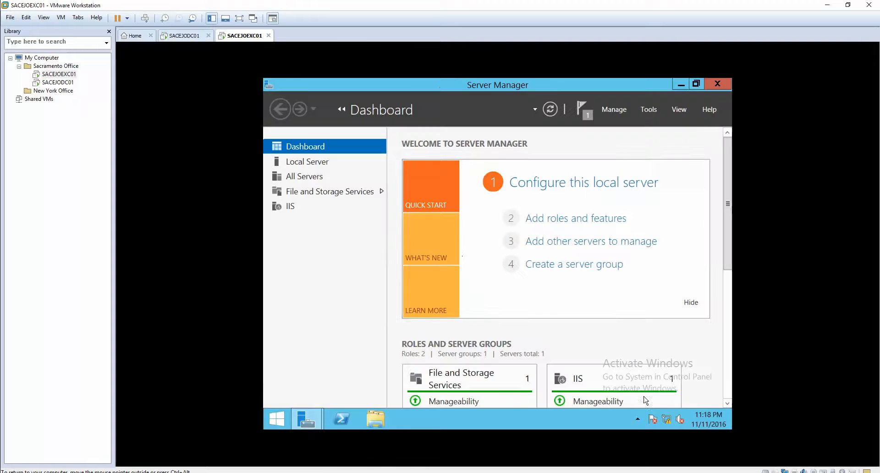
click(718, 85)
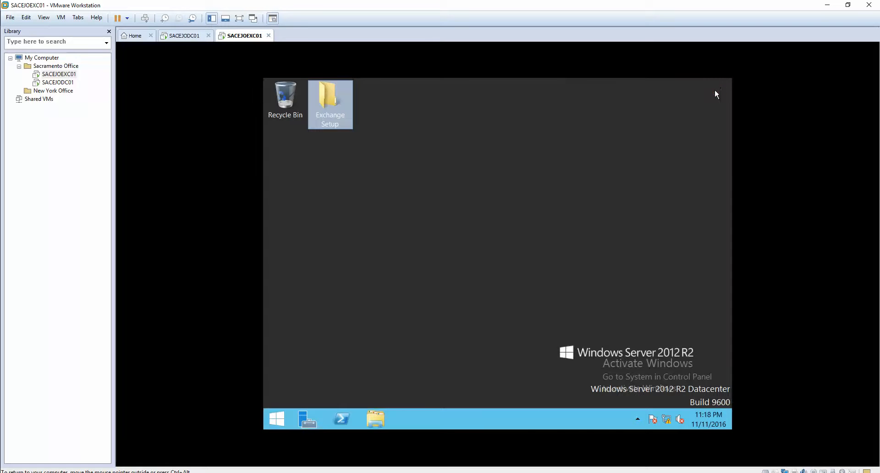
- Try to install UcmaRuntimeSetup from the desktop's Exchange Setup folder and close the installer's requirements dialog
double_click(332, 108)
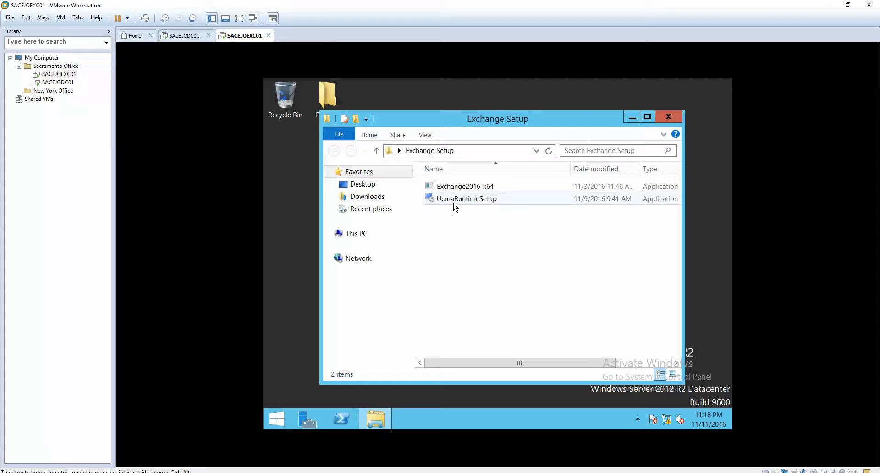
click(453, 202)
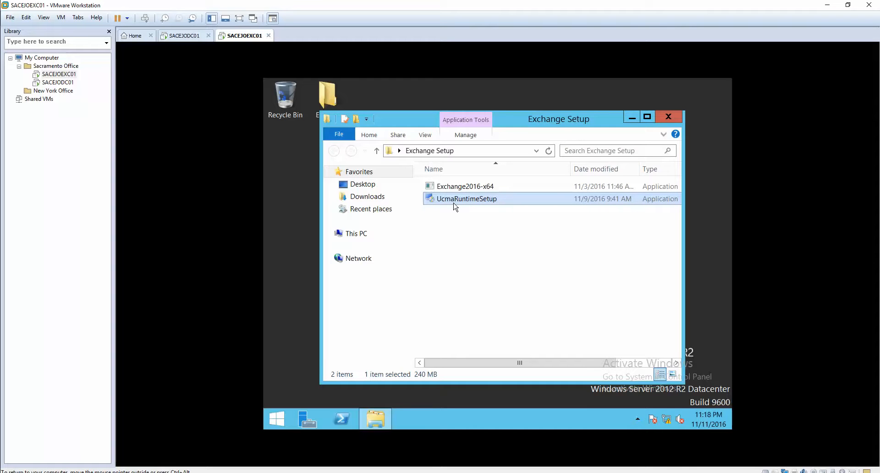
double_click(455, 205)
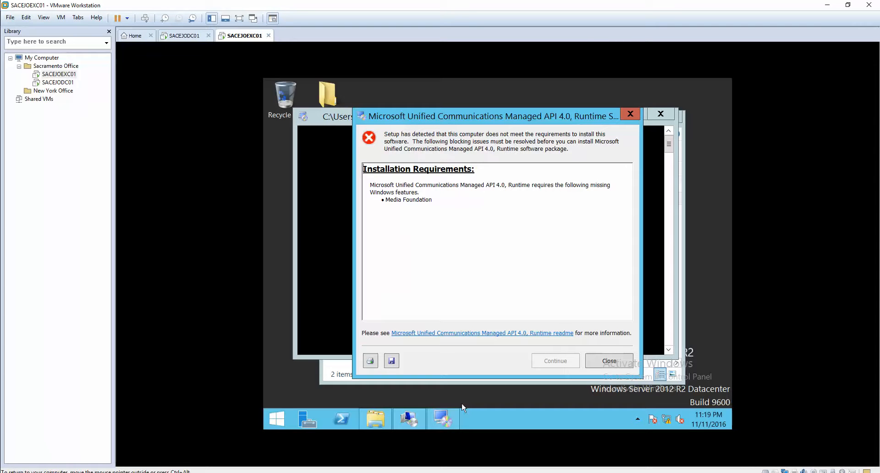
click(608, 361)
key(ctrl+alt)
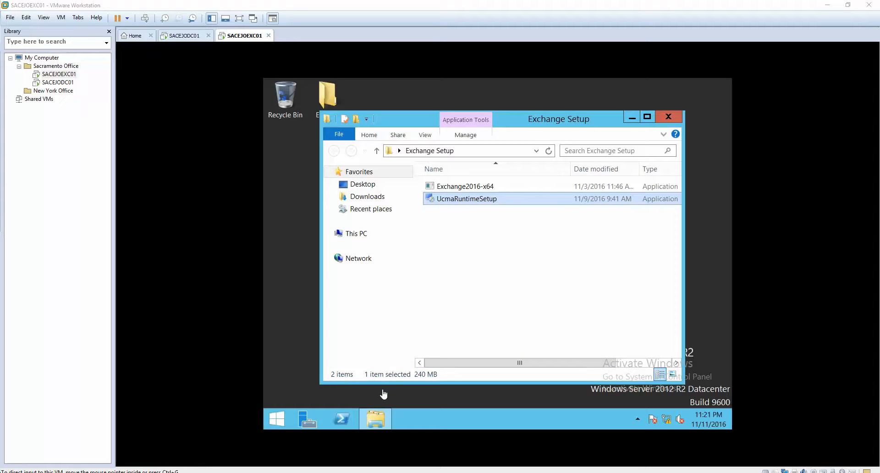
- Open Server Manager, start adding roles and features, and maximize the wizard window
click(305, 419)
click(304, 417)
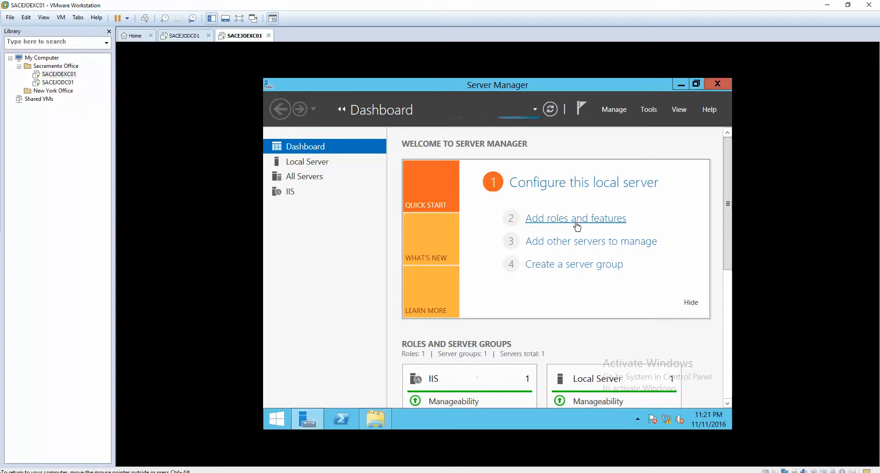
click(577, 219)
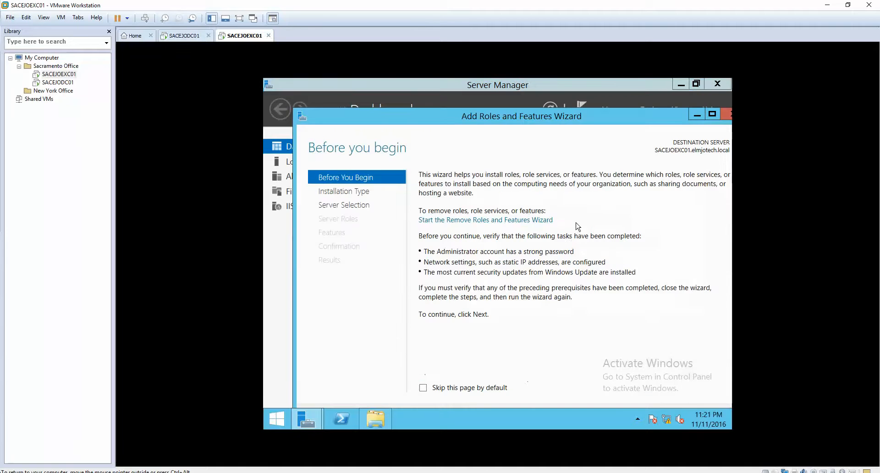
double_click(555, 124)
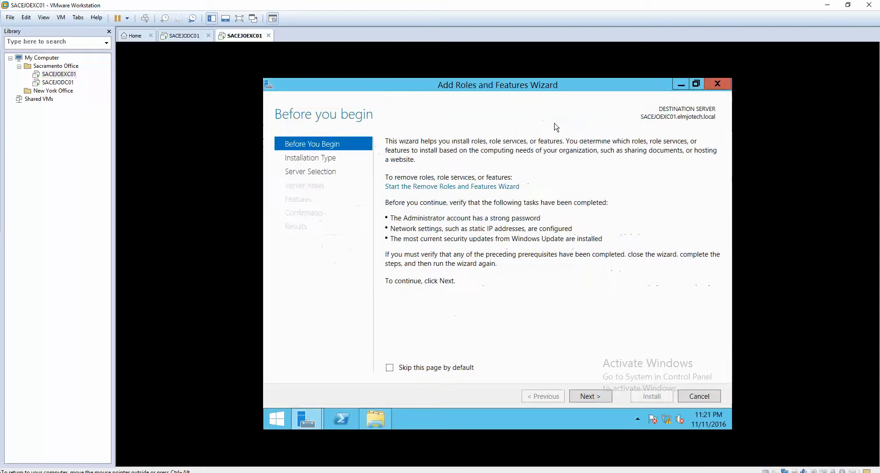
- Keep the role-based installation type, the SACEJOEXC01 server and the existing roles, and proceed to feature selection
click(591, 397)
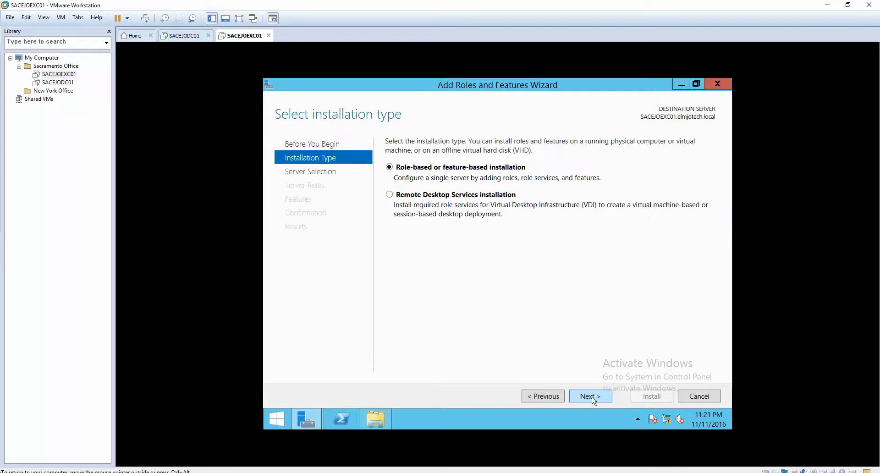
click(590, 396)
click(590, 396)
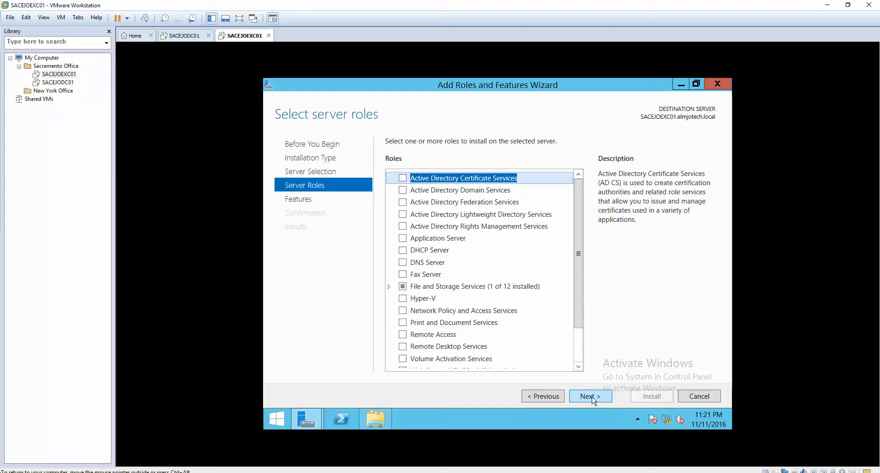
click(591, 396)
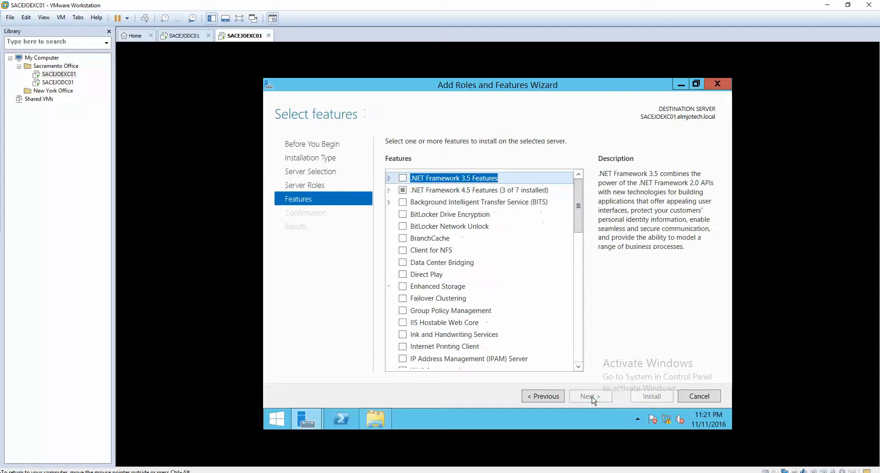
- Select the Media Foundation feature and install it without enabling automatic restart
drag(579, 214, 584, 270)
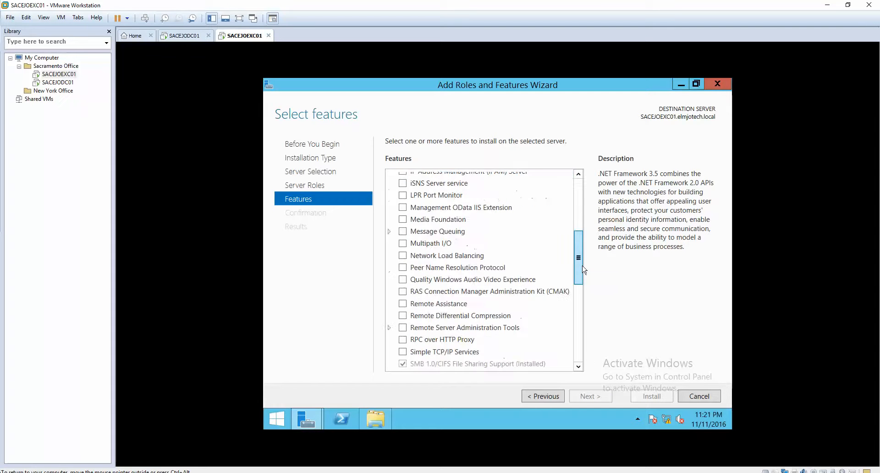
click(402, 219)
click(590, 399)
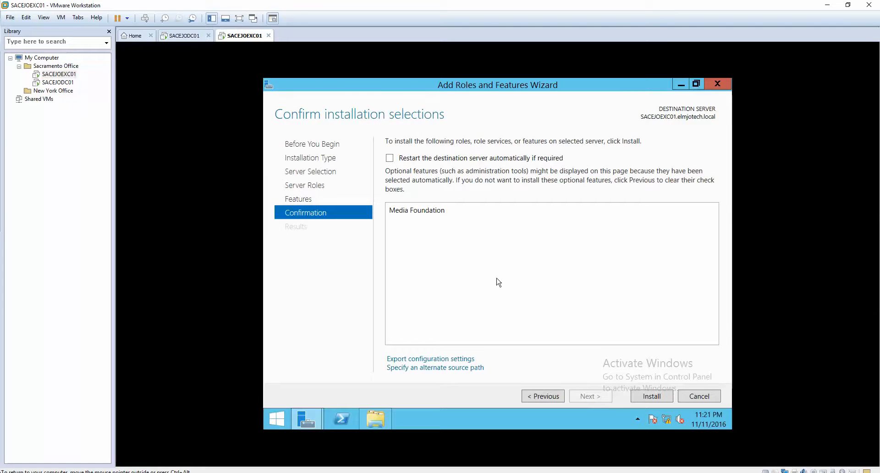
click(659, 404)
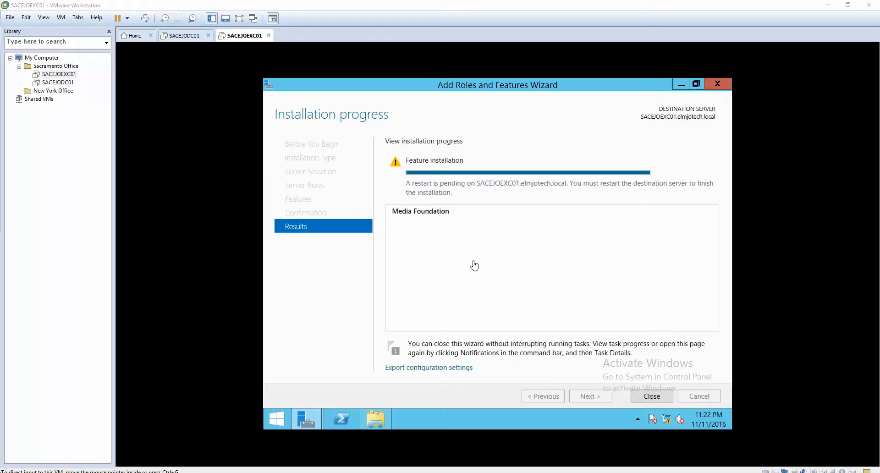
- Close the Add Roles and Features Wizard, Server Manager and the Exchange Setup folder window
click(717, 85)
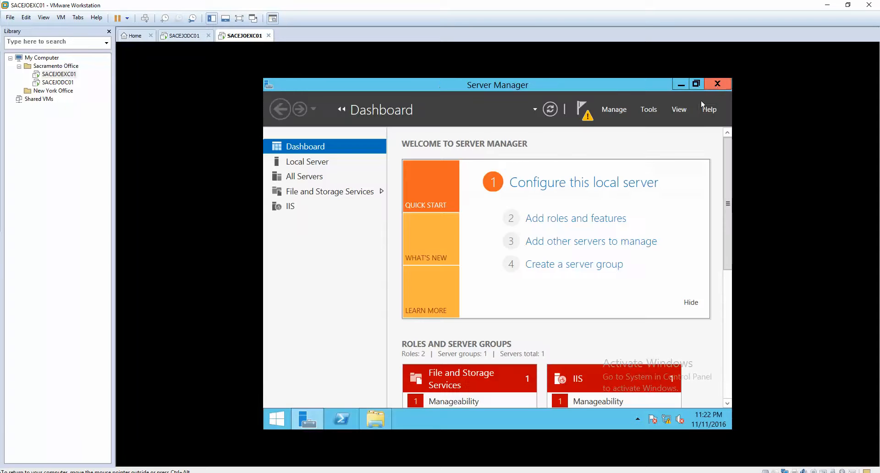
click(720, 84)
click(668, 118)
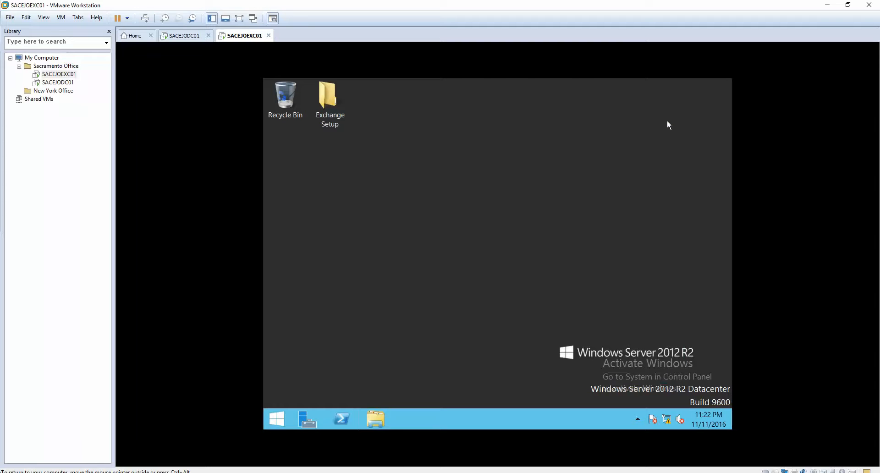
- Look through the Start screen's account options and the Apps list for a way to restart the server
click(278, 419)
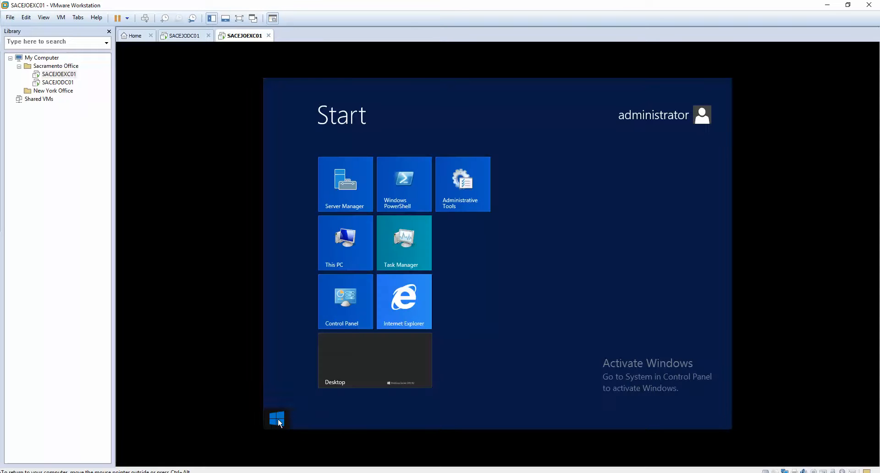
click(649, 119)
click(570, 257)
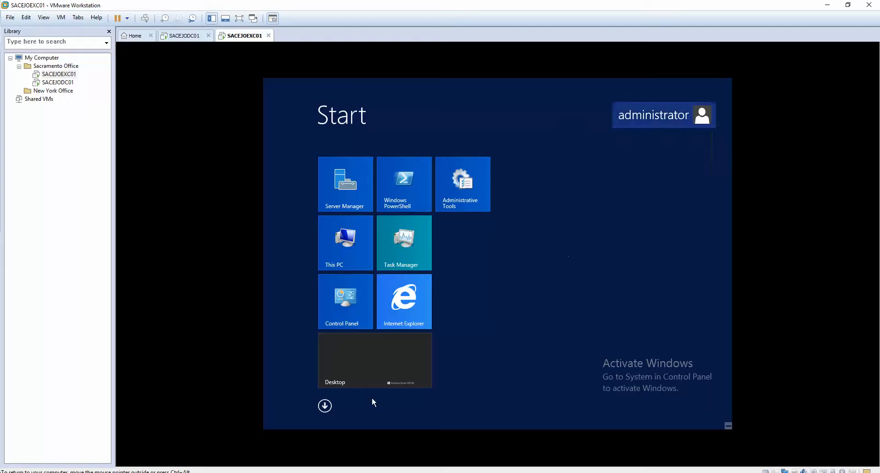
click(325, 406)
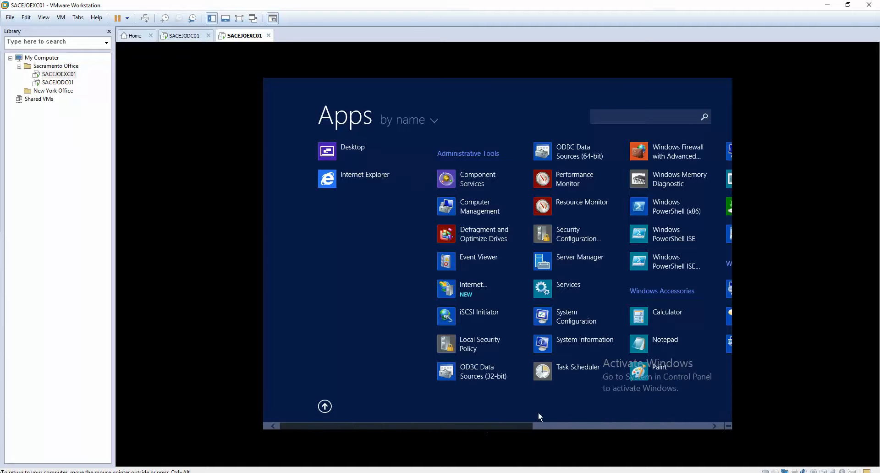
scroll(538, 411, down, 3)
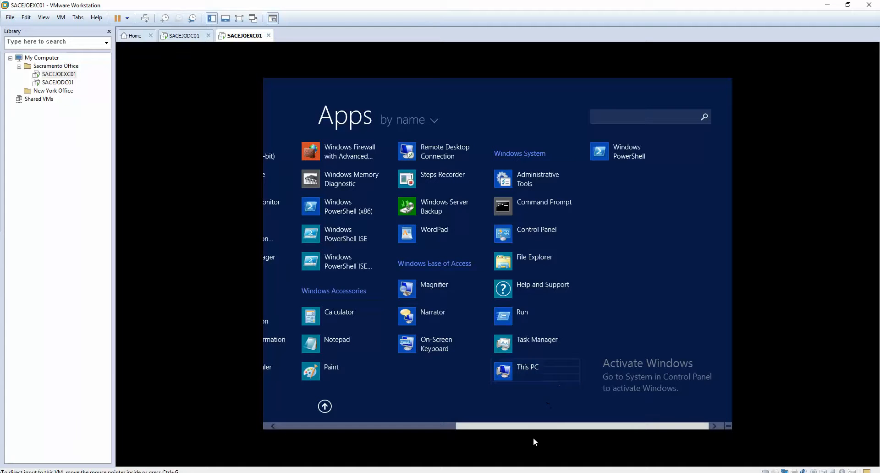
drag(532, 427, 334, 434)
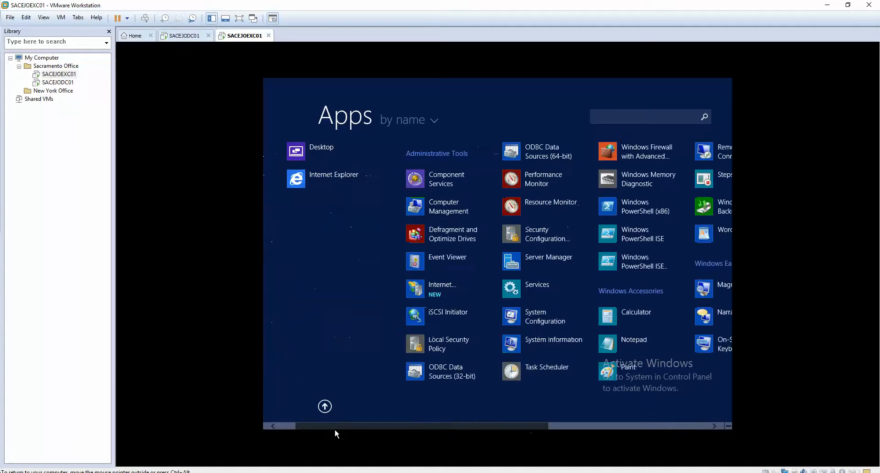
click(325, 406)
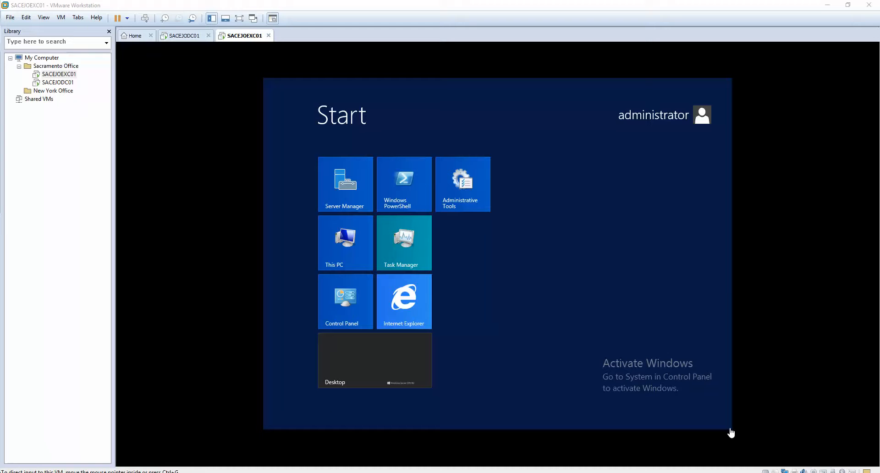
- Restart the SACEJOEXC01 server, giving Other (Unplanned) as the reason
mouse_move(730, 429)
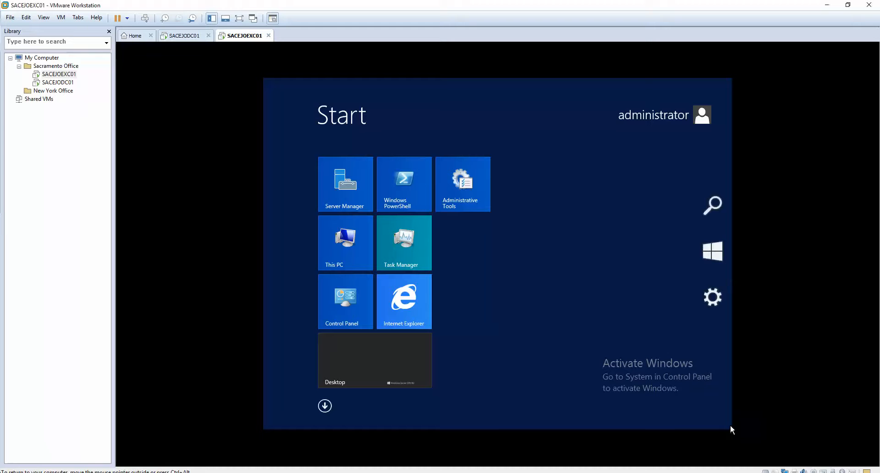
click(716, 300)
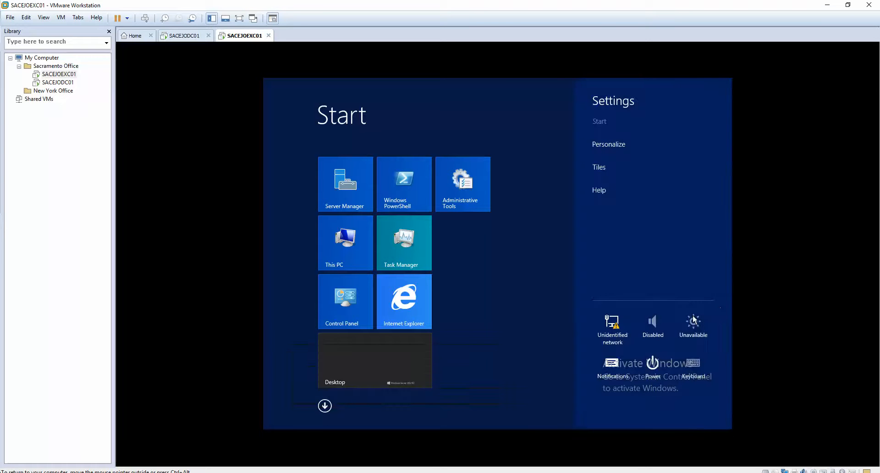
click(655, 371)
click(649, 336)
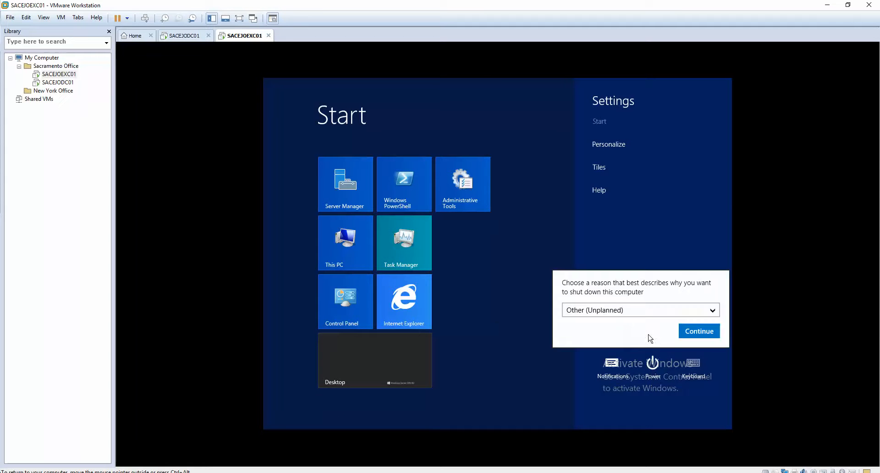
click(694, 333)
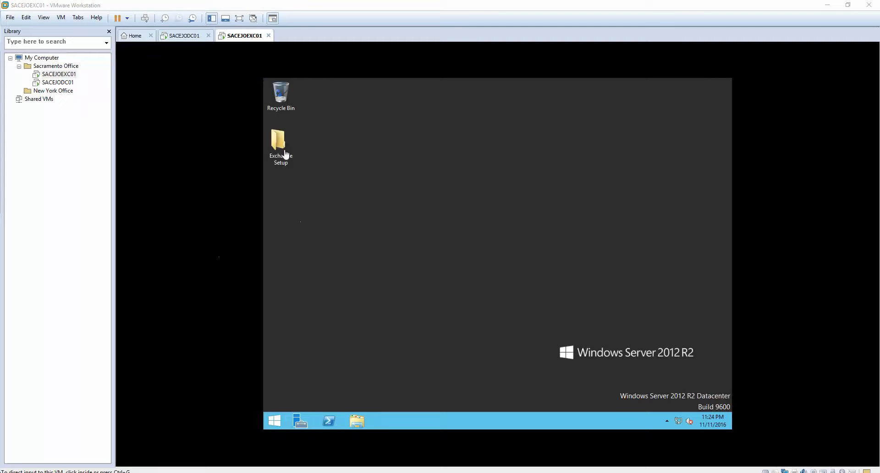
- Install the UCMA 4.0 Runtime from UcmaRuntimeSetup in the Exchange Setup folder, accepting the license terms, and close the folder
click(274, 139)
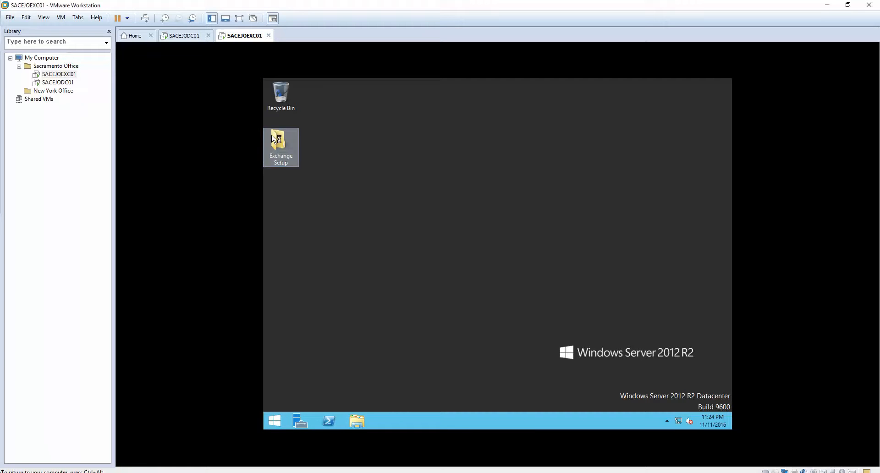
double_click(274, 138)
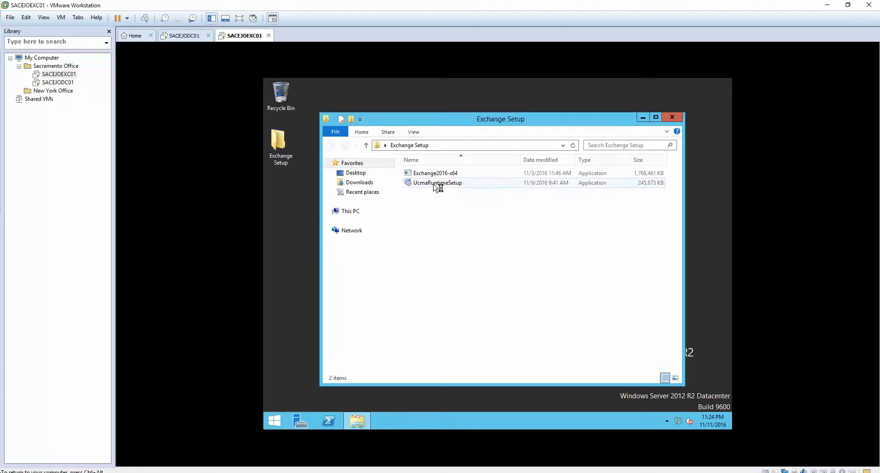
double_click(436, 183)
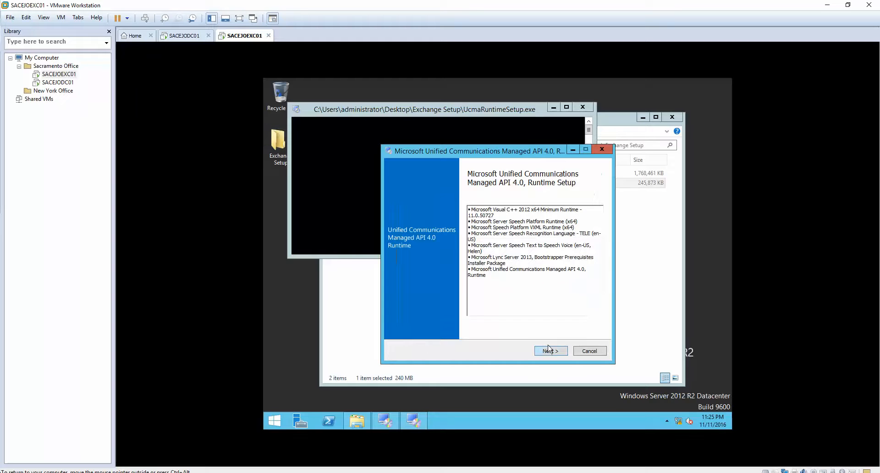
click(549, 349)
click(456, 275)
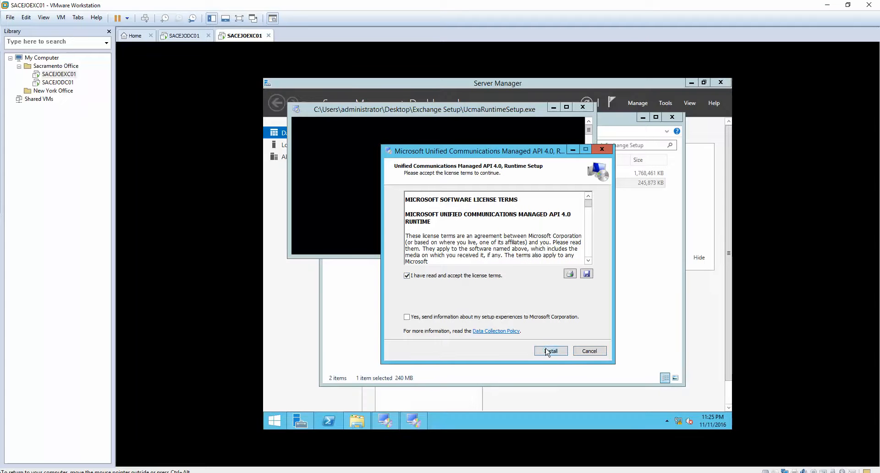
click(548, 351)
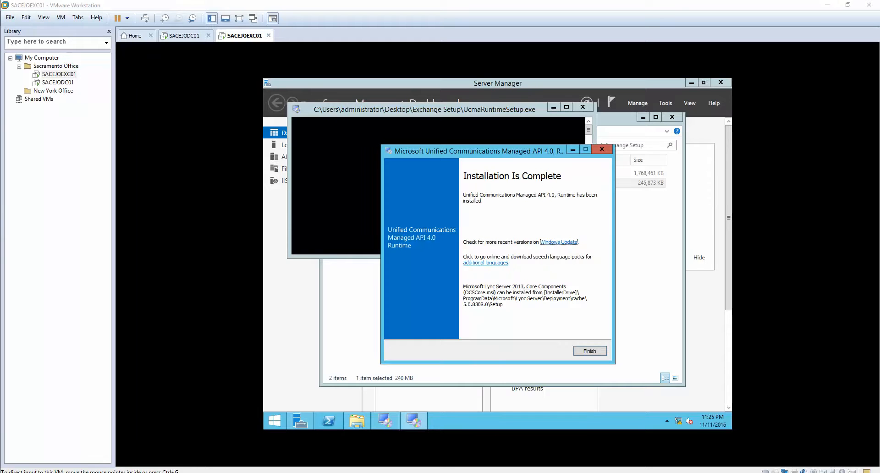
click(588, 351)
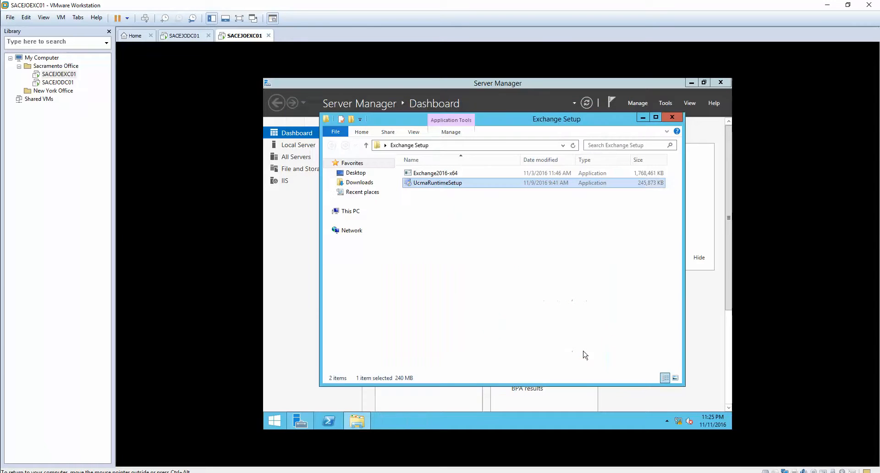
click(673, 116)
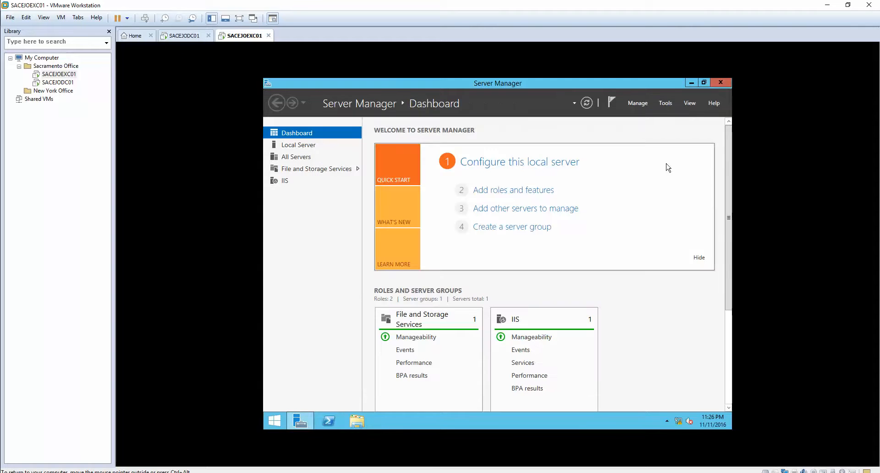
- Start adding roles to the SACEJOEXC01 server and select Active Directory Domain Services with its required features and management tools
click(499, 195)
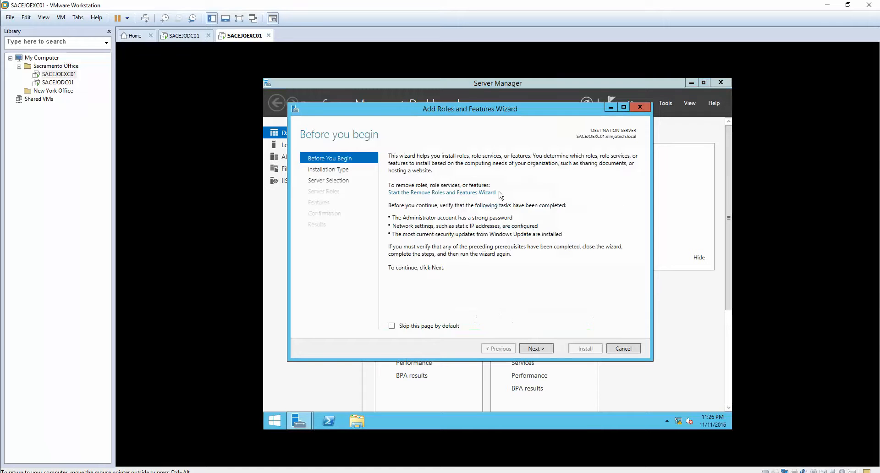
click(535, 349)
click(535, 348)
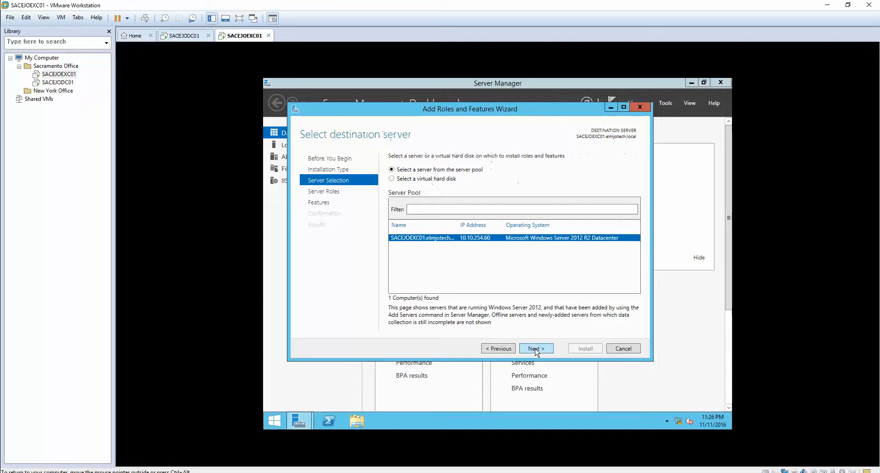
click(536, 349)
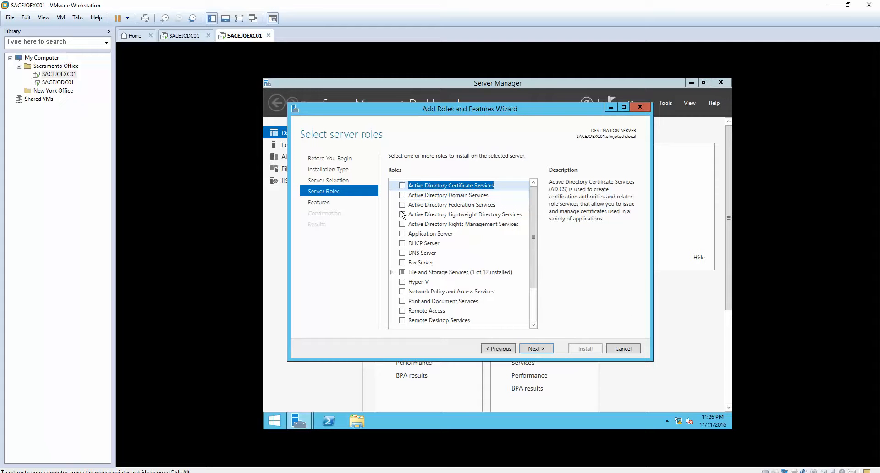
click(402, 195)
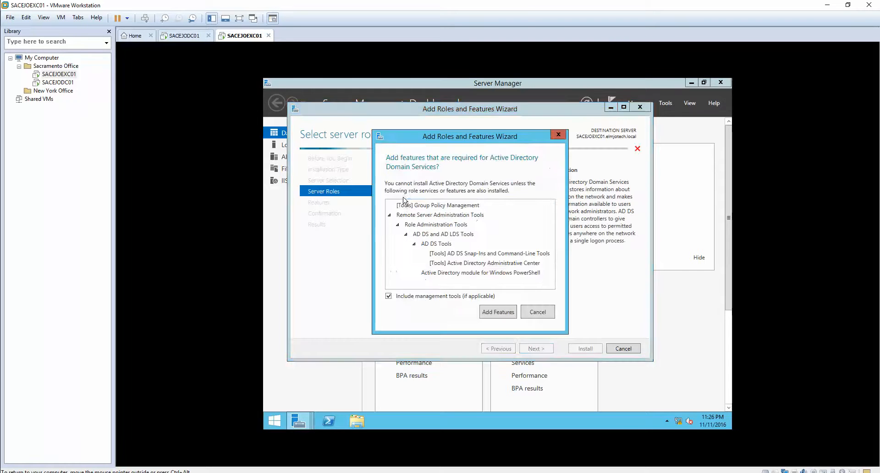
click(497, 312)
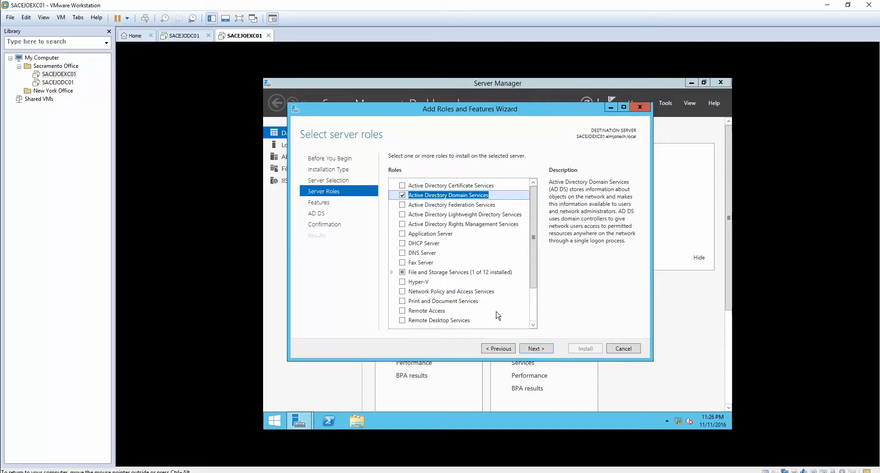
- Keep the preselected features, install the Active Directory Domain Services role and close the wizard
click(545, 352)
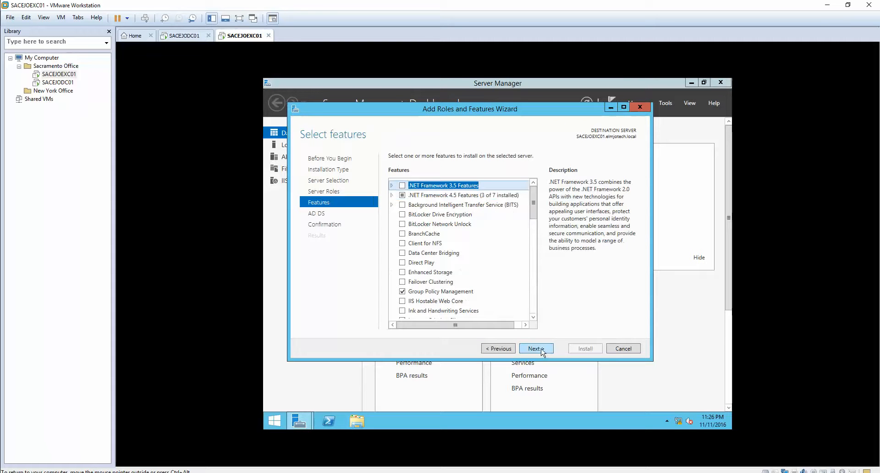
click(536, 348)
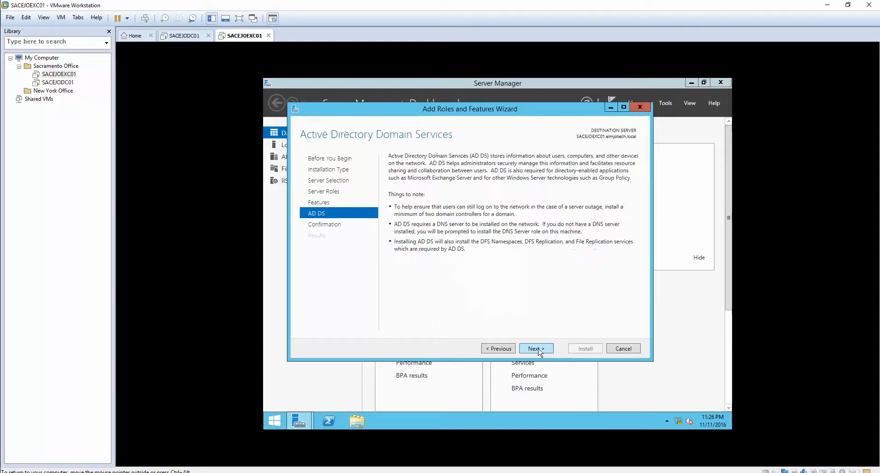
click(535, 348)
click(586, 349)
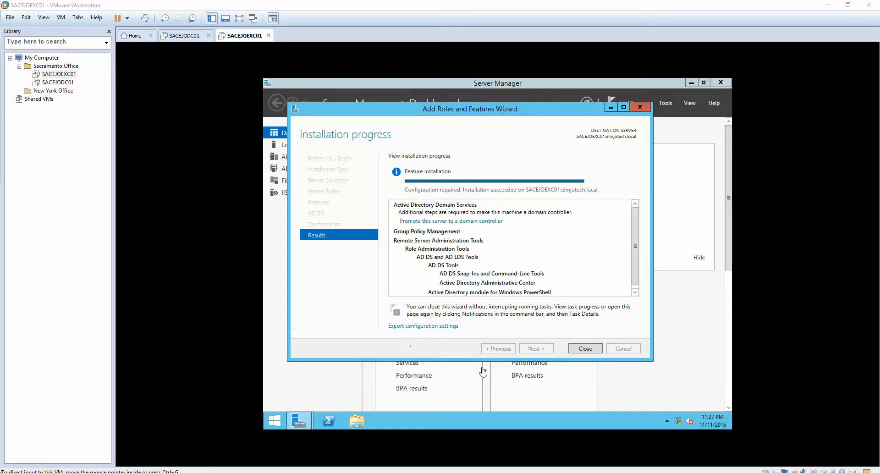
click(576, 349)
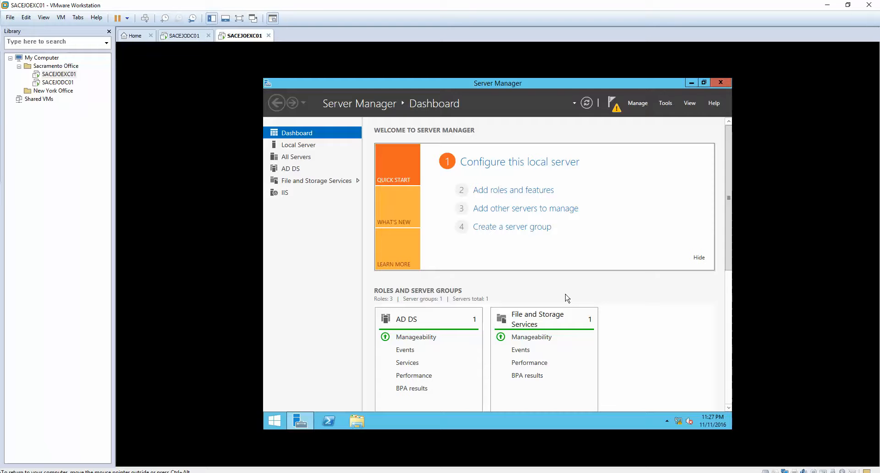
click(505, 192)
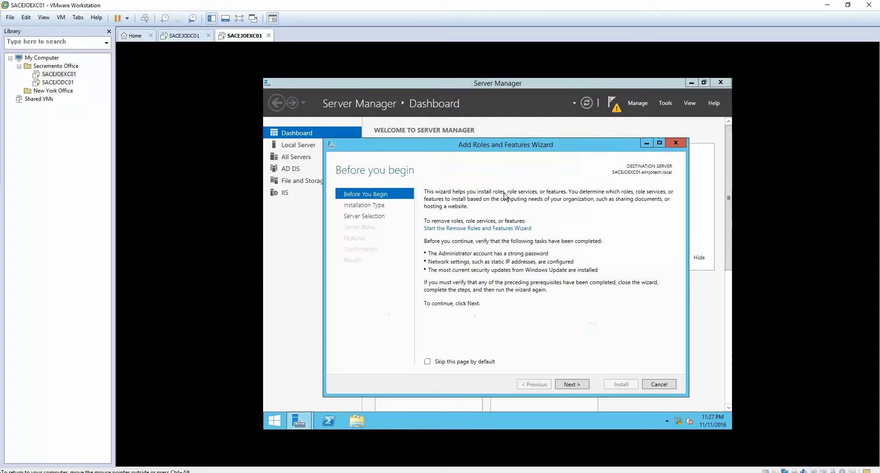
click(568, 384)
click(569, 385)
click(569, 384)
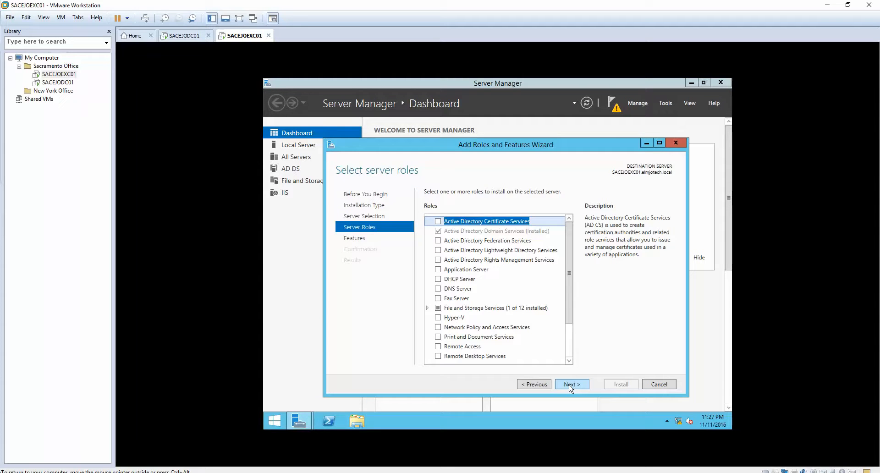
click(568, 385)
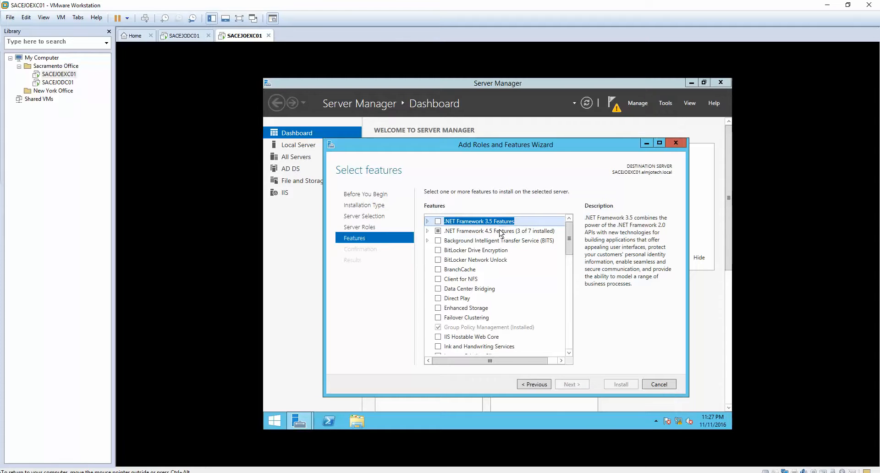
click(650, 383)
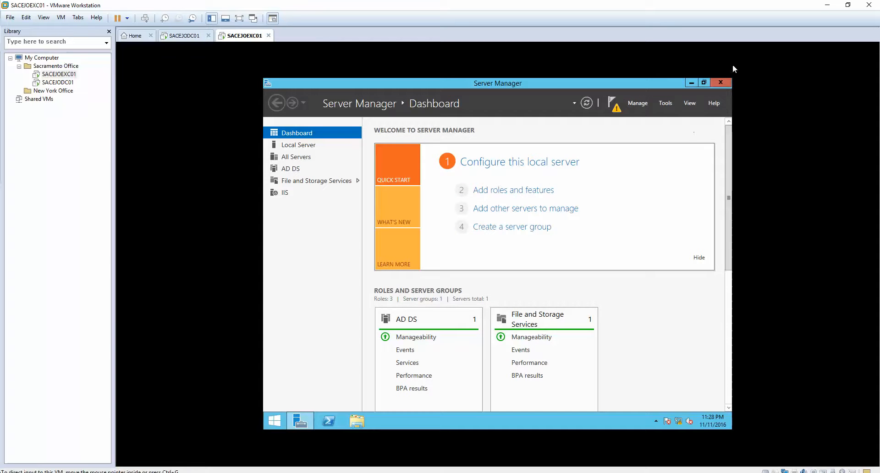
- Close Server Manager and copy the downloaded NDP452-KB2901907-x86-x64-AllOS-ENU.exe installer from the host to the server's desktop
click(720, 89)
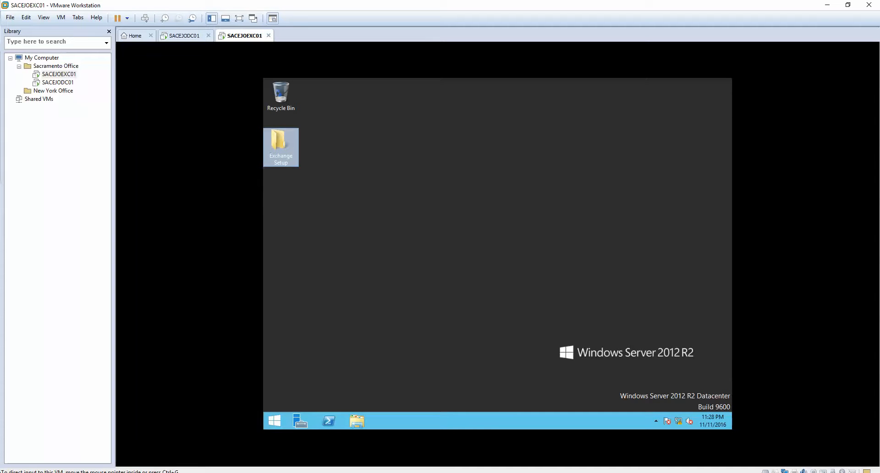
drag(0, 162, 440, 1)
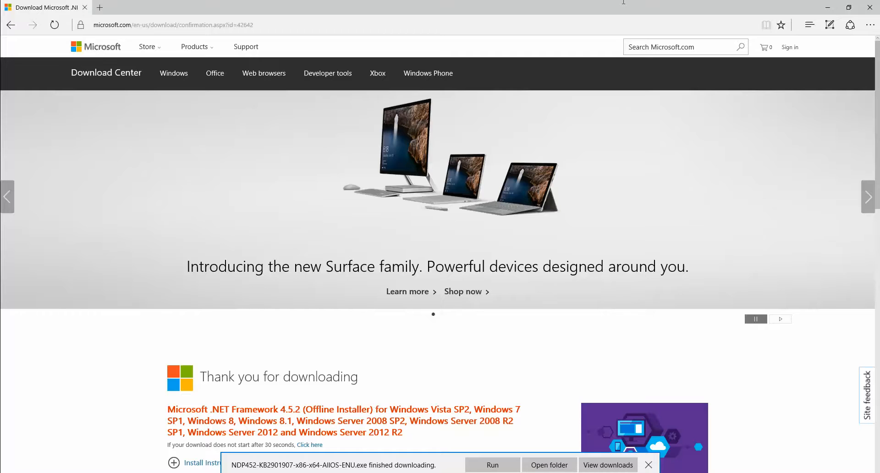
drag(621, 7, 0, 77)
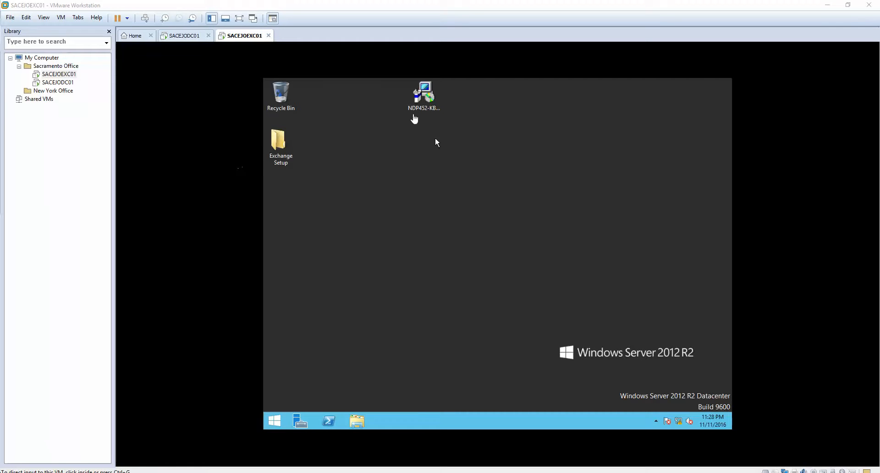
- Install .NET Framework 4.5.2 from the desktop installer, accepting the license terms, and restart the server immediately
click(418, 104)
double_click(423, 101)
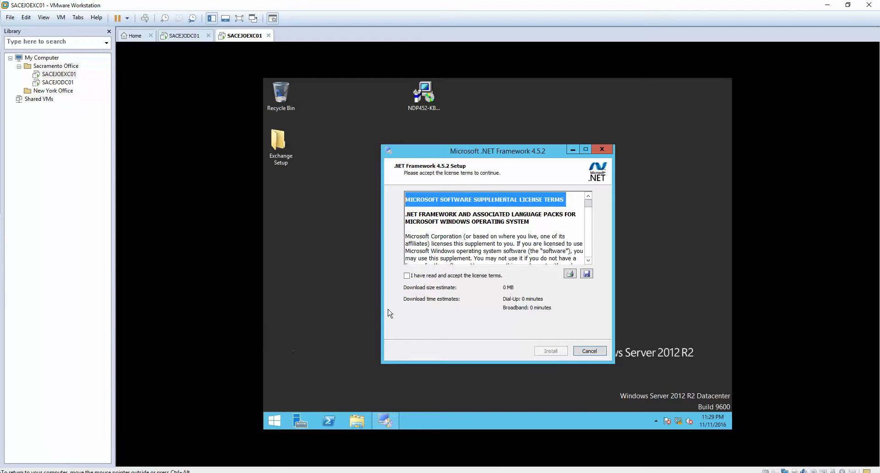
click(410, 276)
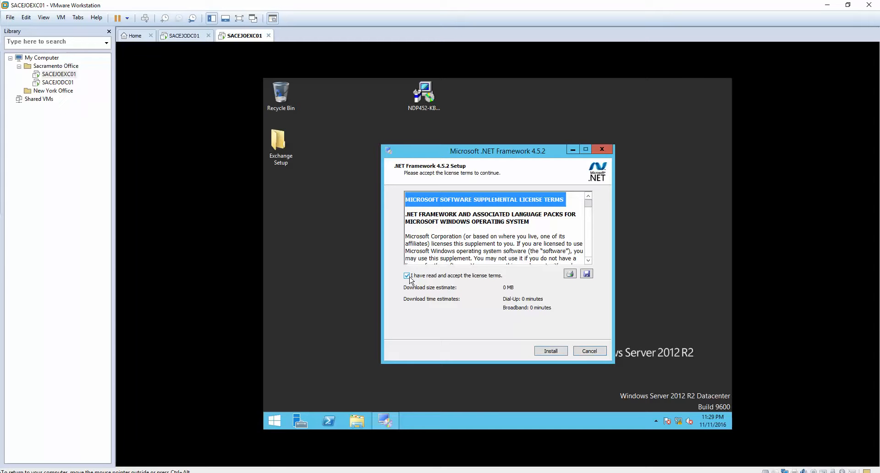
click(551, 351)
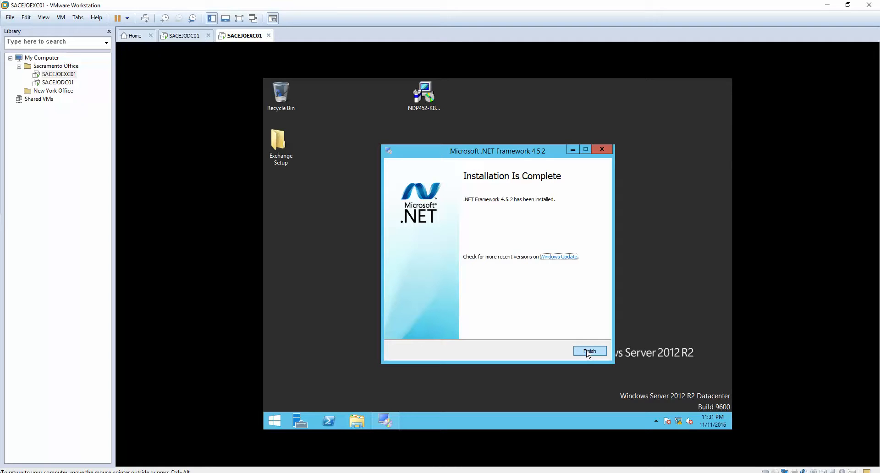
click(589, 351)
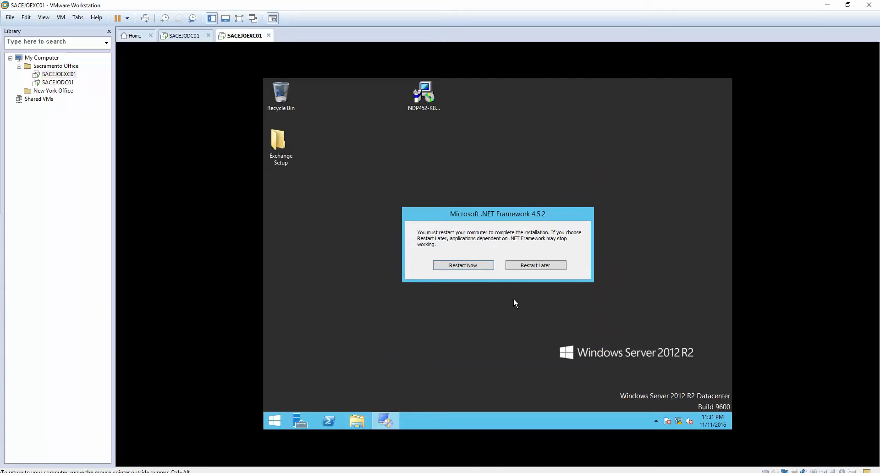
click(464, 268)
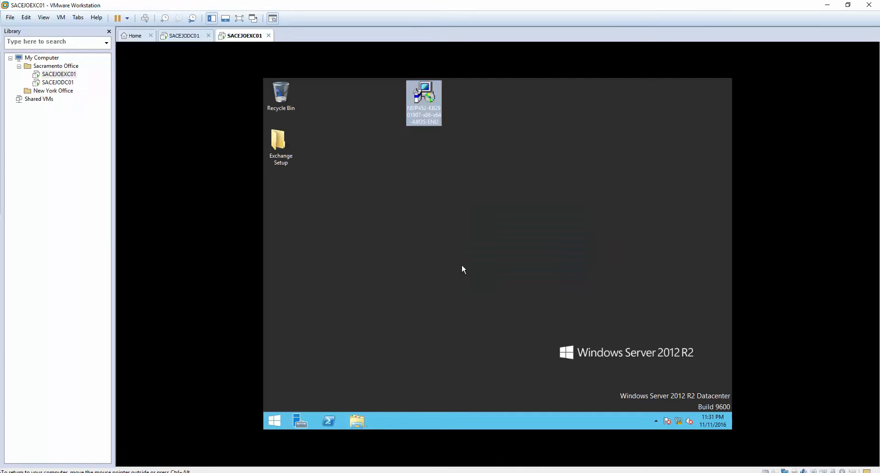